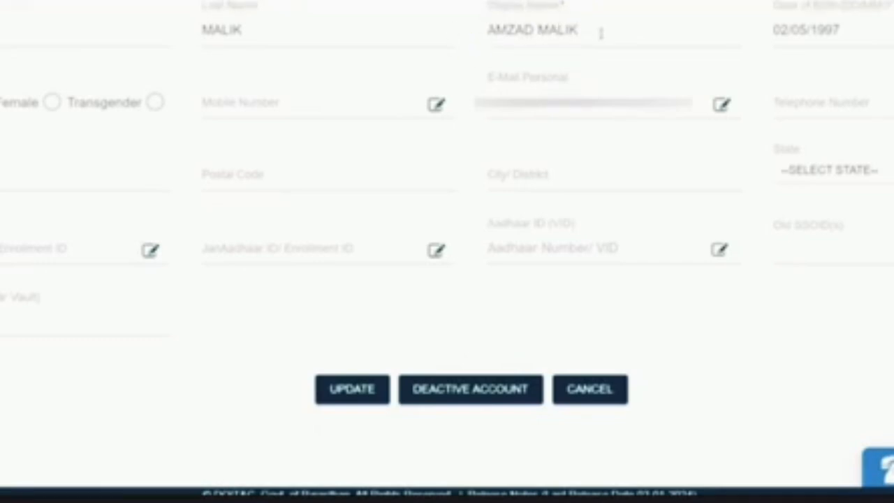
- Select the date of birth in the profile form by choosing its year, month and day
left_click(806, 29)
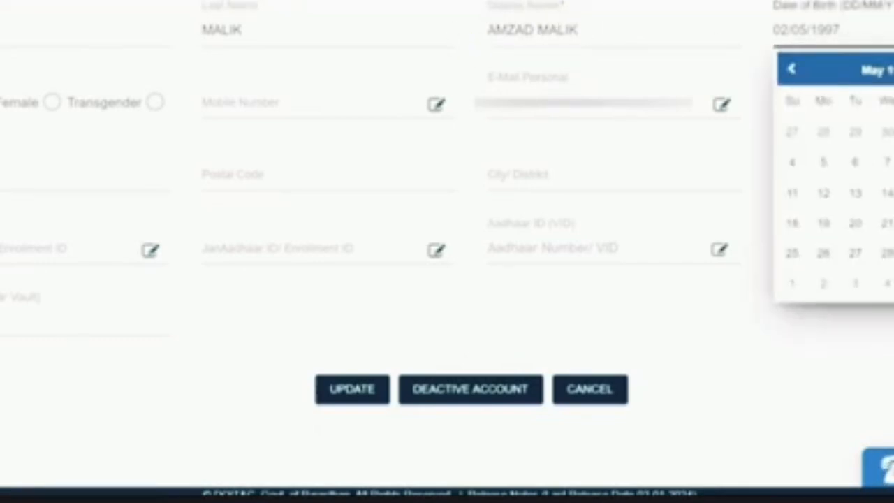
left_click(879, 70)
left_click(879, 70)
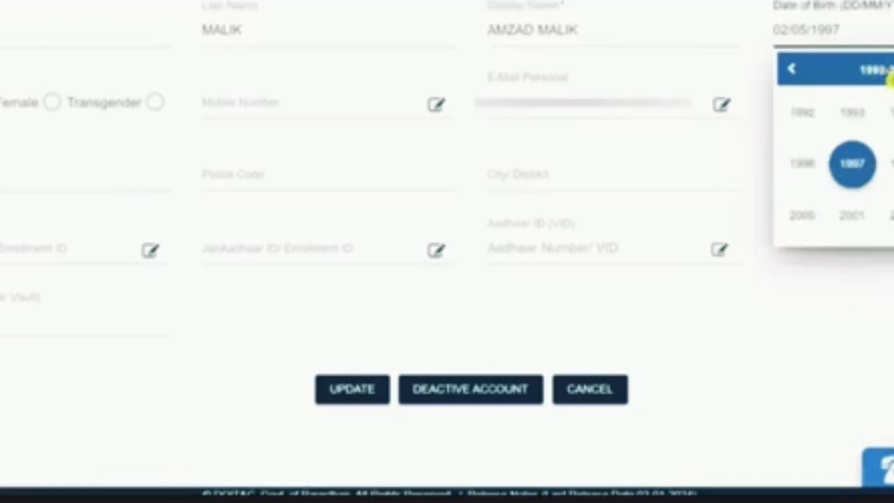
left_click(852, 164)
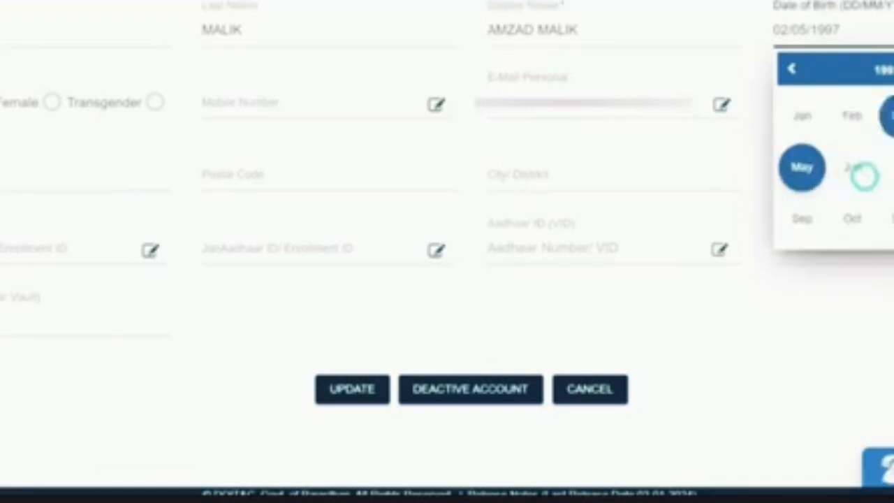
left_click(817, 166)
left_click(823, 162)
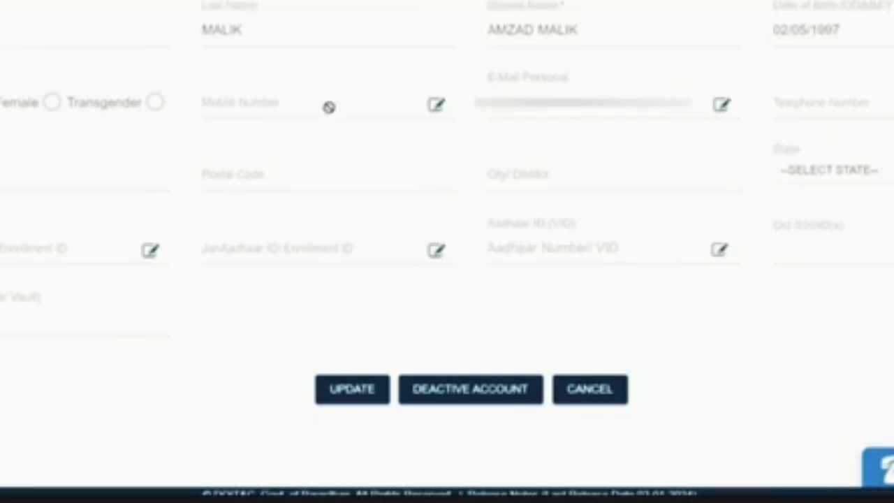
- View the Update Mobile Number dialog and close it without sending an OTP
left_click(437, 105)
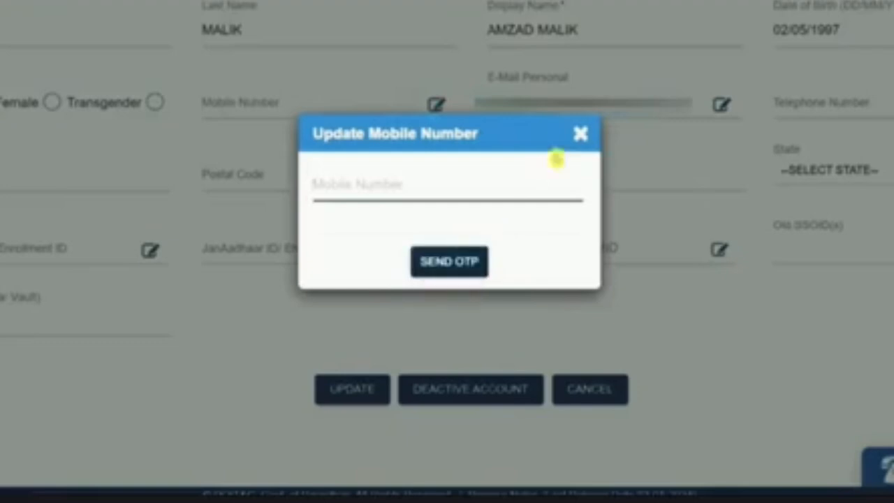
left_click(581, 135)
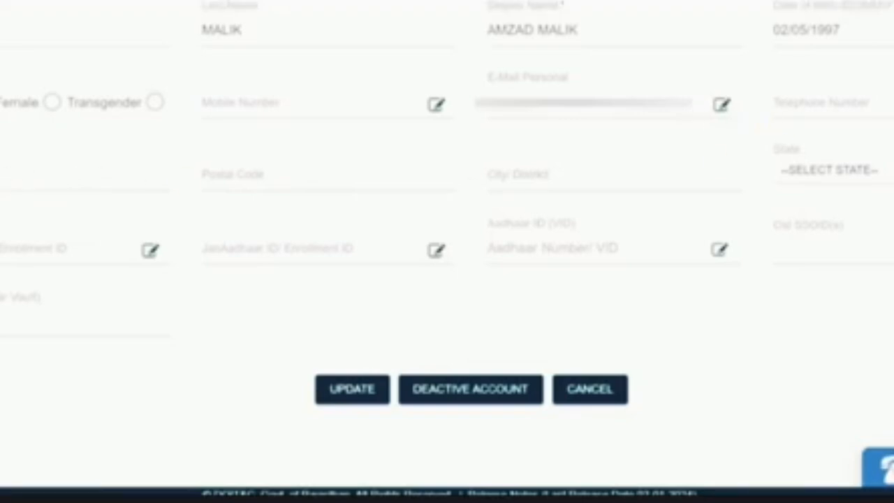
- Fill in the profile's postal code and city, and choose UTTAR PRADESH as the state
left_click(21, 179)
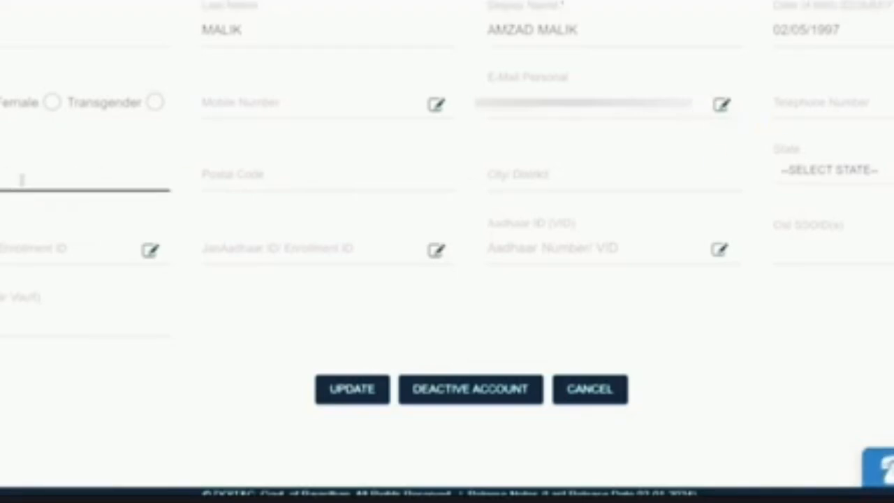
left_click(226, 175)
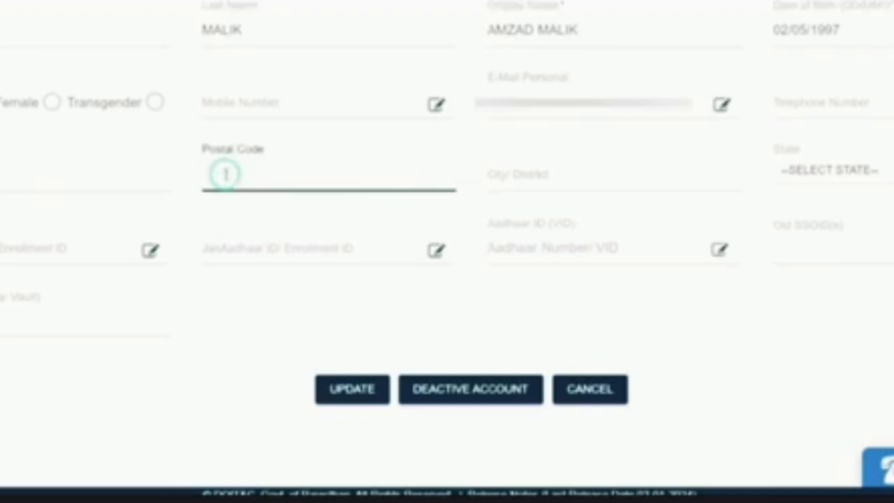
type("247001")
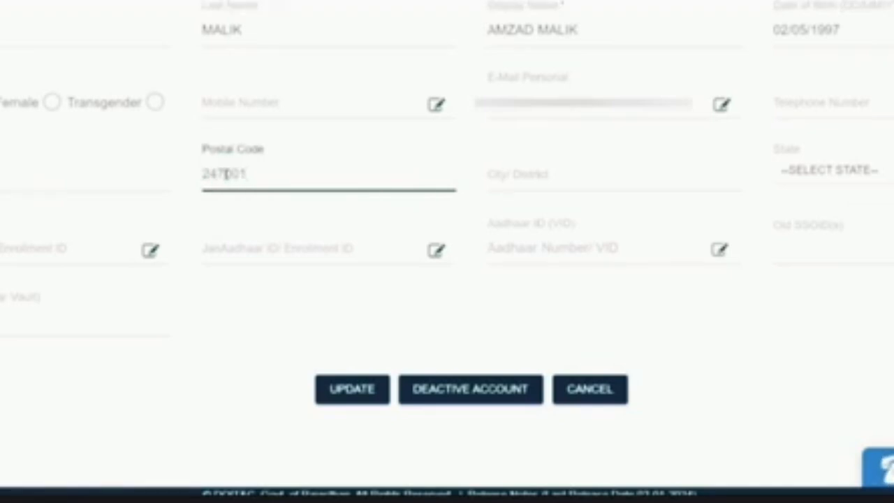
left_click(541, 174)
type("Sahara")
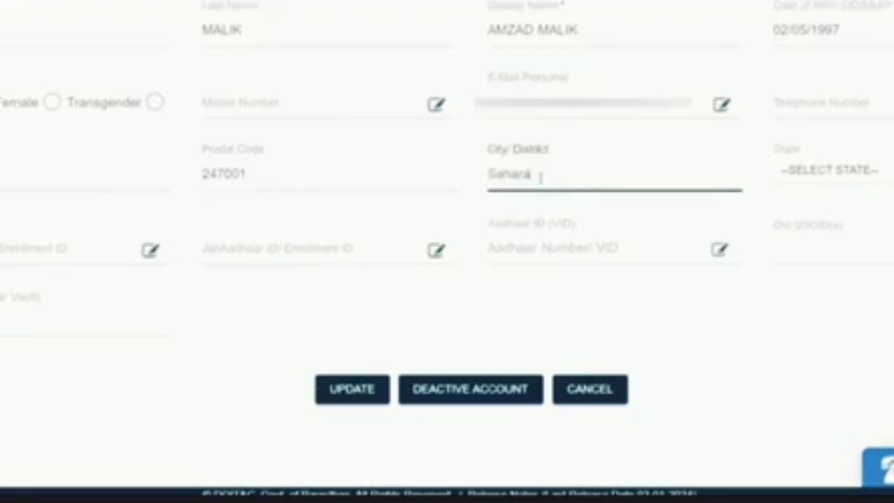
type("npur")
left_click(874, 172)
scroll(831, 314, "down", 5)
left_click(831, 342)
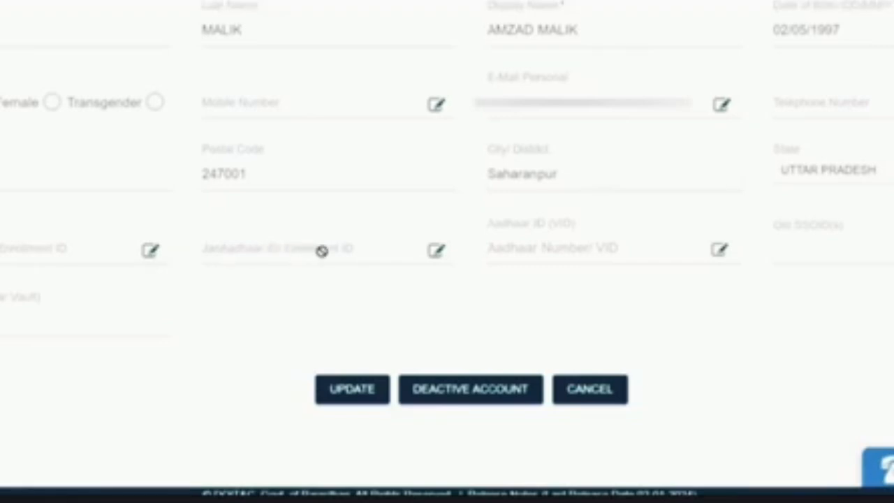
- View the dialog for updating the JanAadhaar ID/Enrollment ID and close it without entering anything
left_click(435, 250)
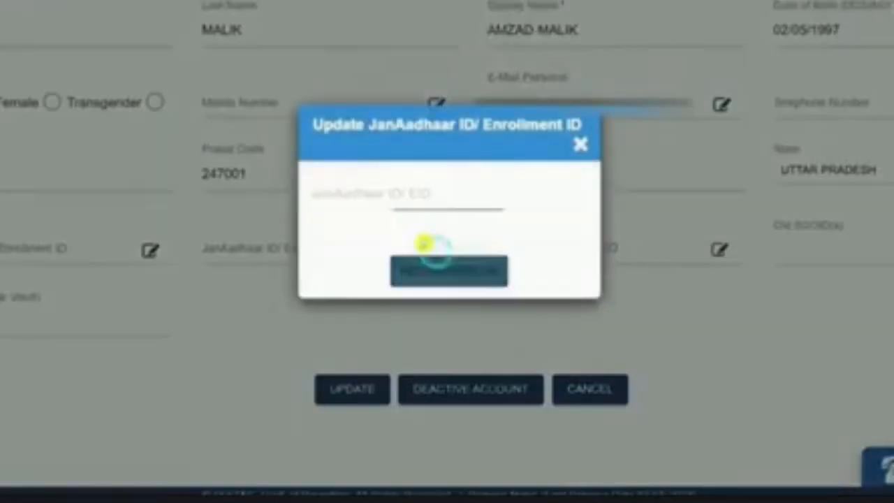
left_click(580, 144)
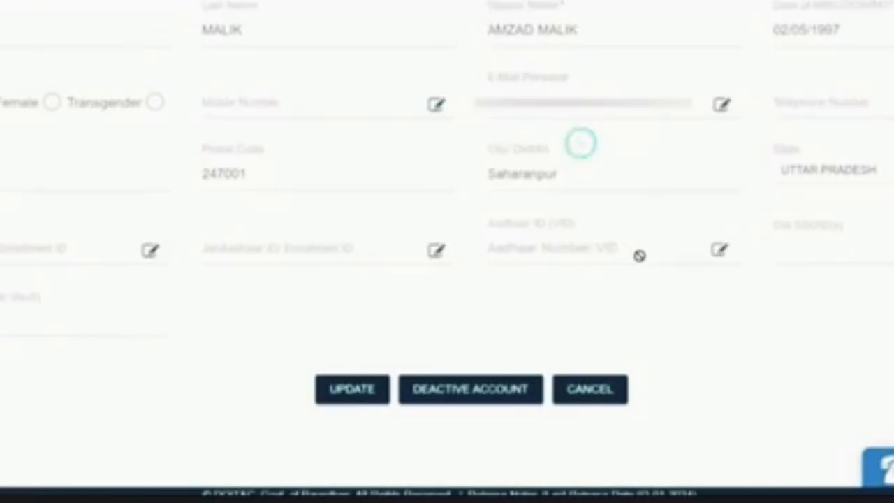
left_click(599, 252)
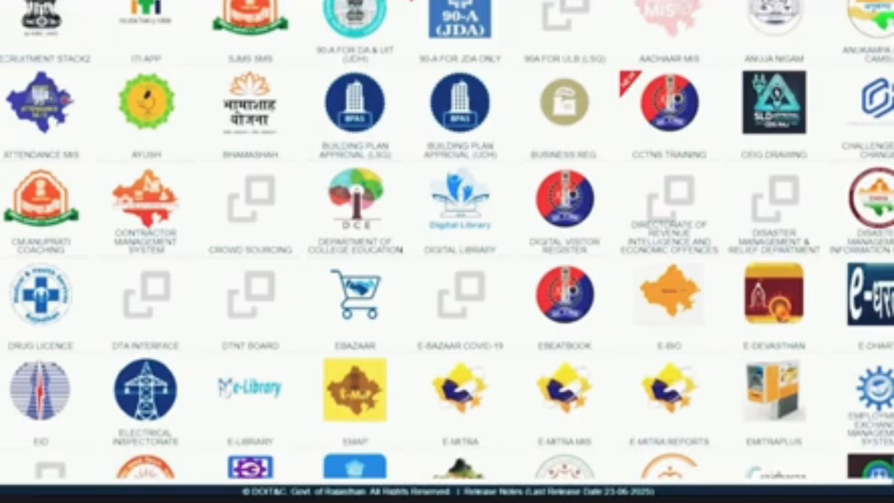
- Find the recruitment application in the SSO portal's list of apps
scroll(447, 252, "down", 15)
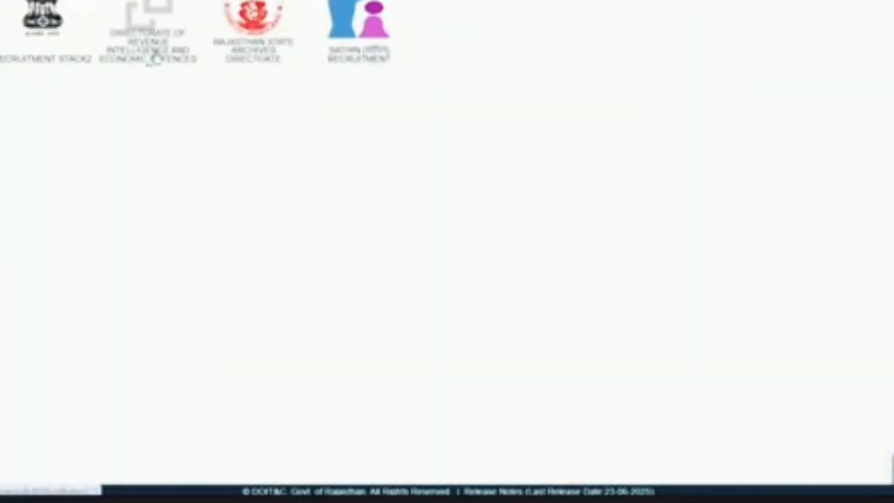
left_click(149, 65)
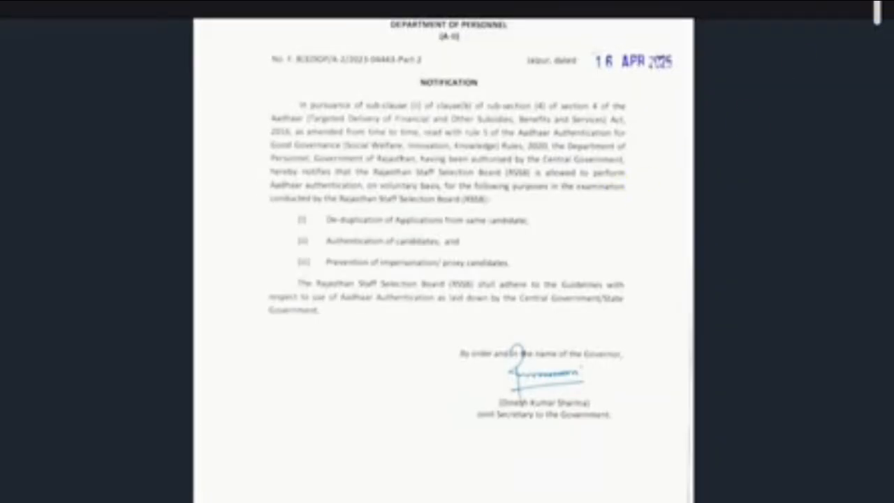
- Read the Department of Personnel notification on Aadhaar authentication in Rajasthan Staff Selection Board examinations at a larger size
key("ctrl+plus")
key("ctrl+plus")
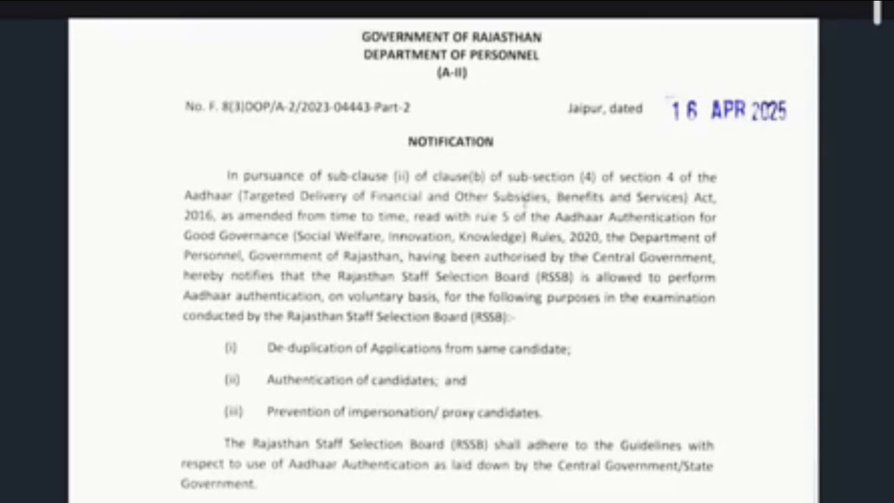
scroll(525, 202, "down", 2)
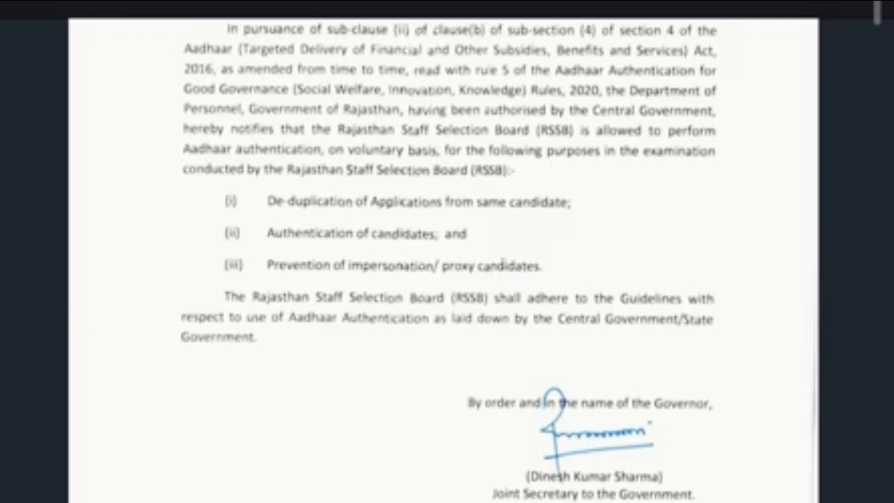
scroll(503, 262, "down", 5)
scroll(512, 254, "up", 6)
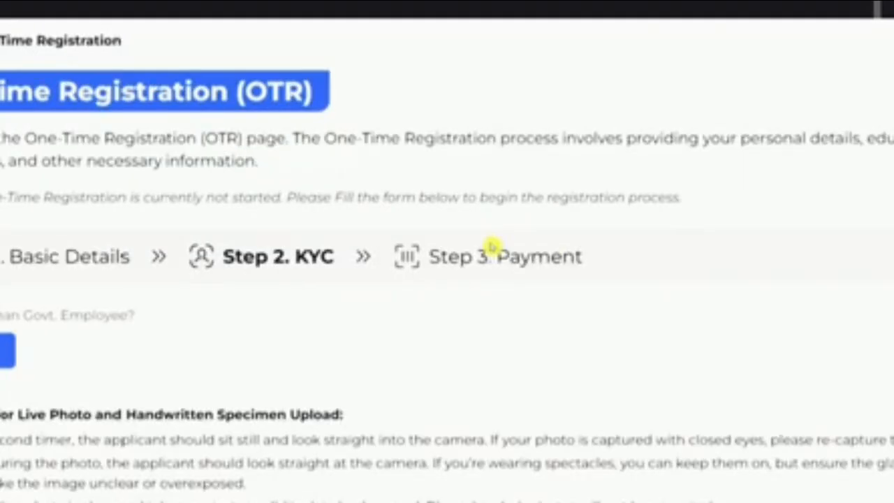
- Review the One-Time Registration page, its registration stages and the live photo and handwritten specimen instructions
scroll(457, 261, "down", 2)
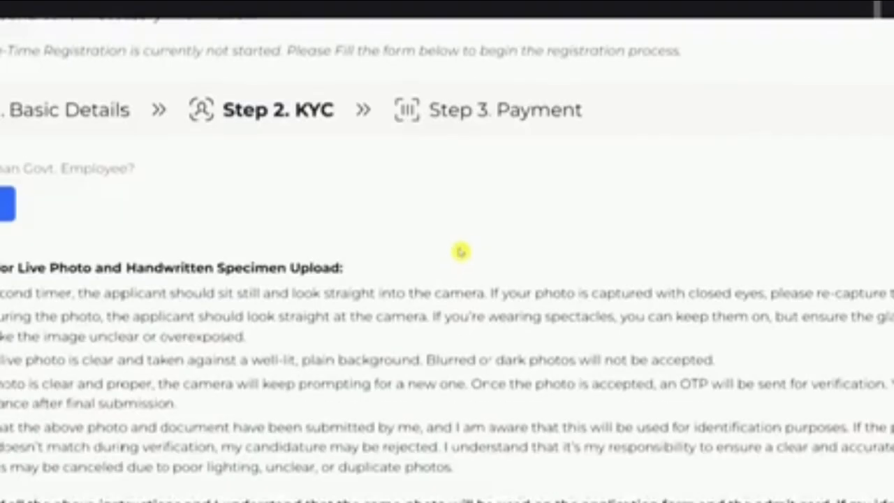
scroll(461, 251, "down", 4)
scroll(463, 252, "up", 6)
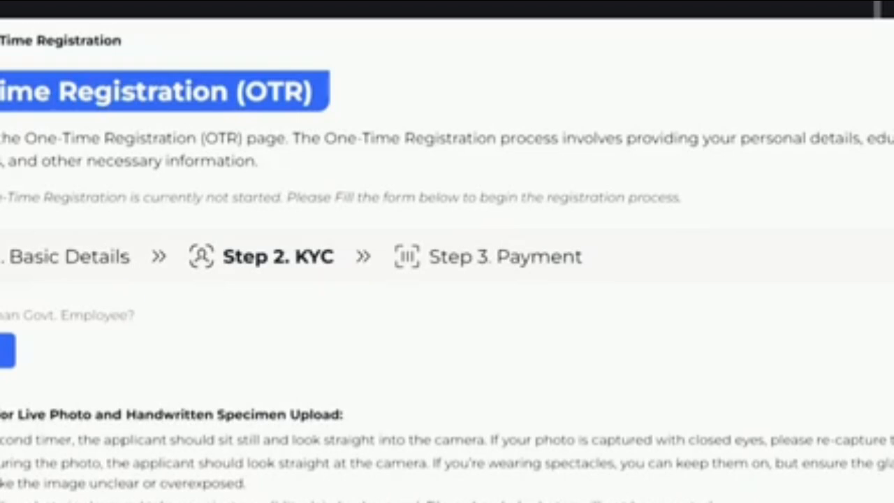
scroll(8, 198, "down", 2)
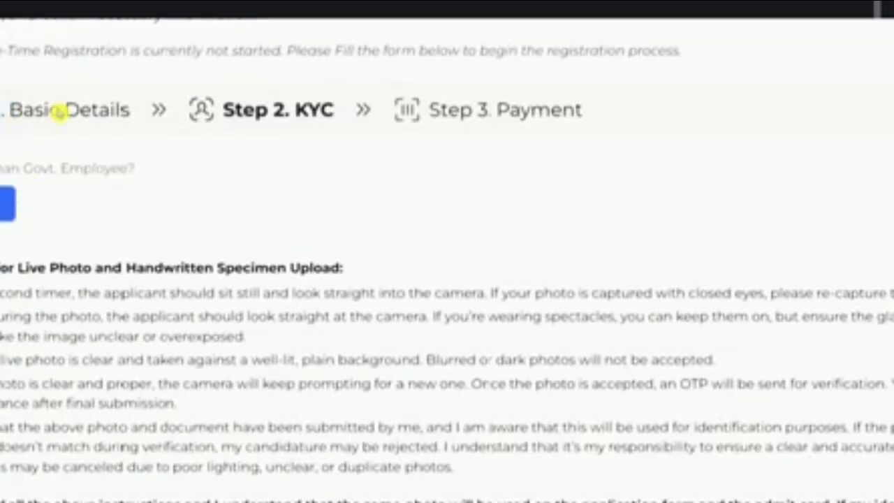
left_click(59, 110)
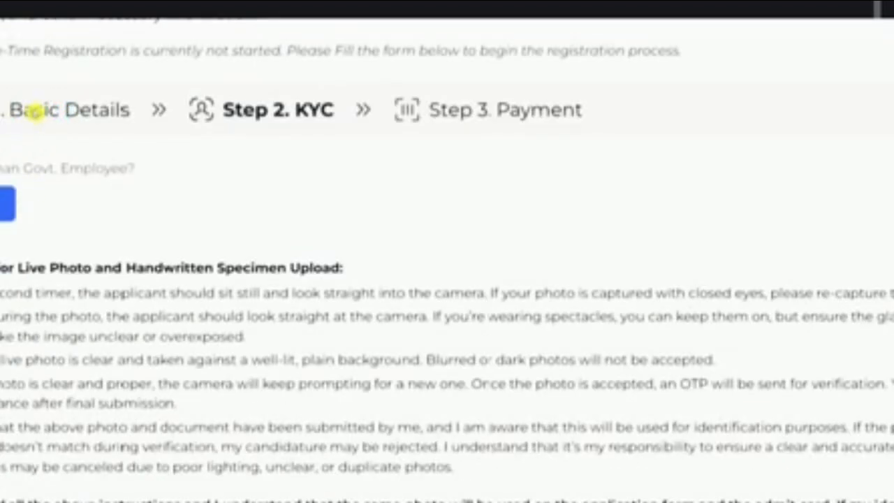
left_click(77, 117)
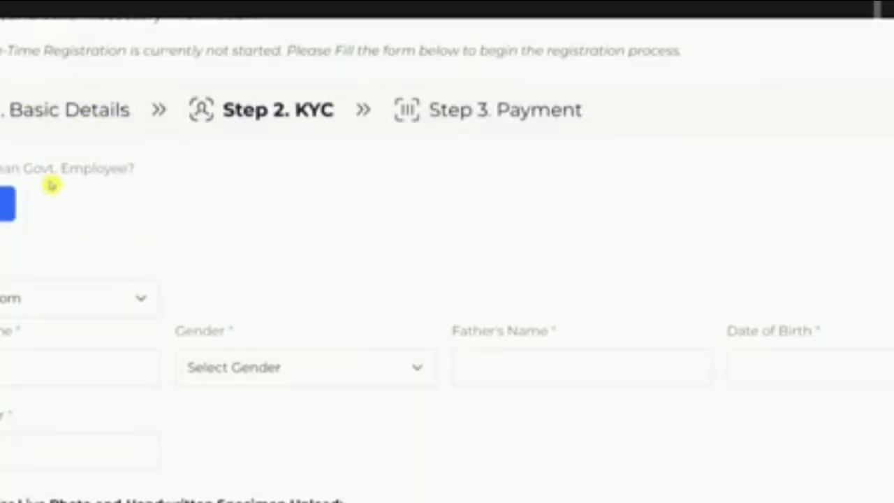
- Mark the applicant as not a Rajasthan Govt. employee and choose identification by Aadhaar number
left_click(2, 204)
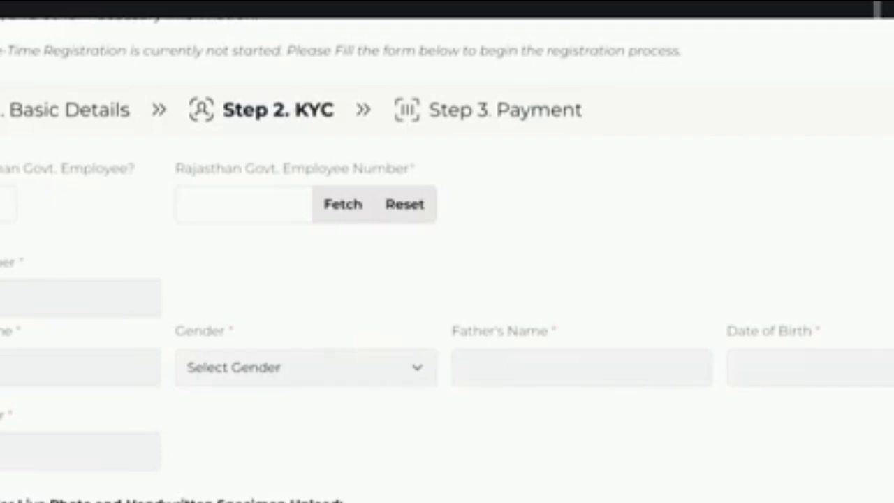
left_click(3, 204)
left_click(3, 204)
left_click(7, 204)
left_click(36, 298)
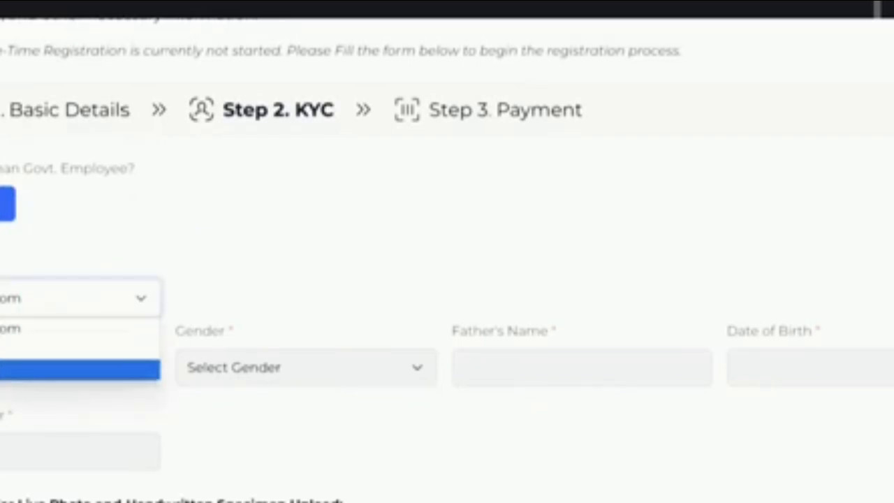
left_click(28, 353)
- Enter the applicant's Aadhaar number for verification and accept the declaration allowing the State Recruitment Portal to use the Aadhaar details
scroll(195, 303, "down", 2)
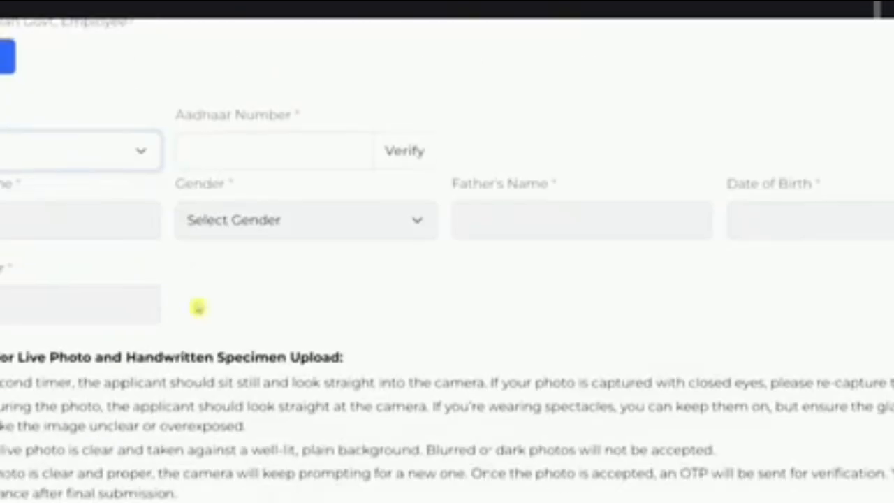
left_click(245, 153)
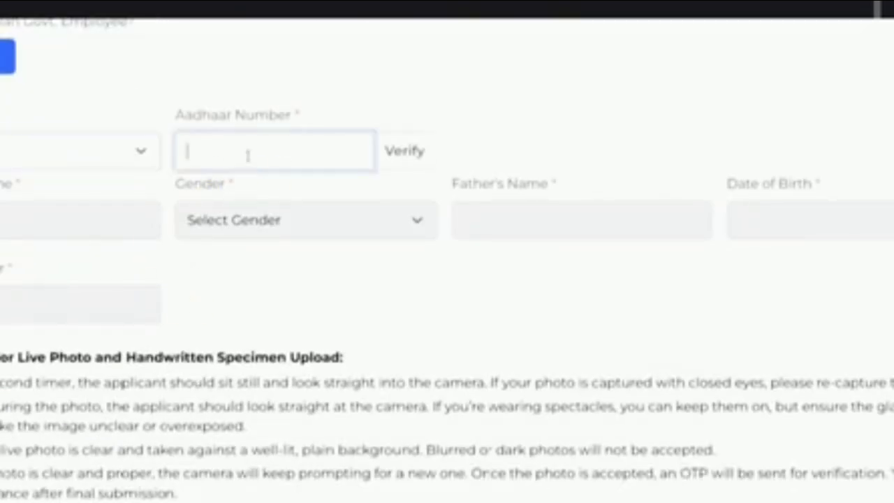
left_click(419, 151)
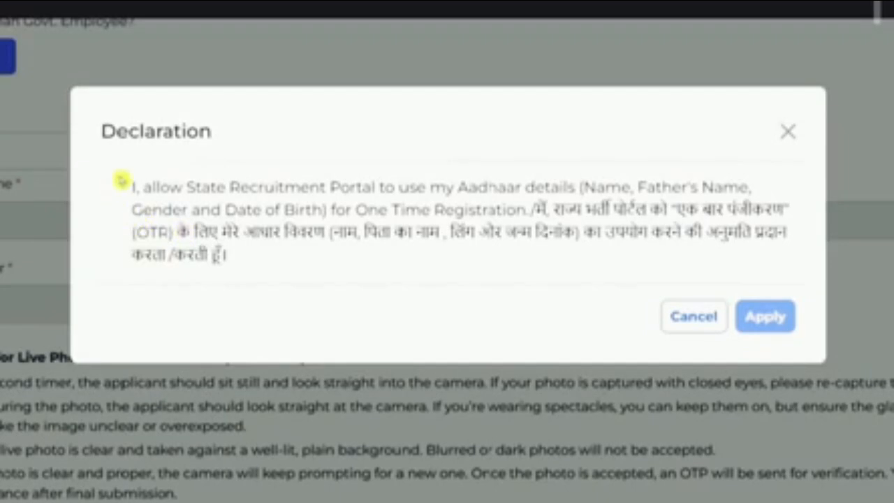
left_click_drag(119, 174, 353, 210)
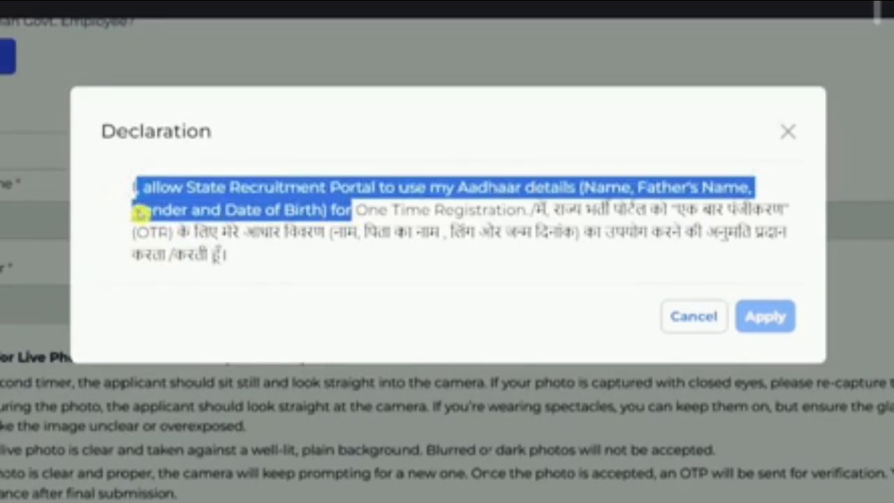
left_click(108, 186)
left_click(774, 319)
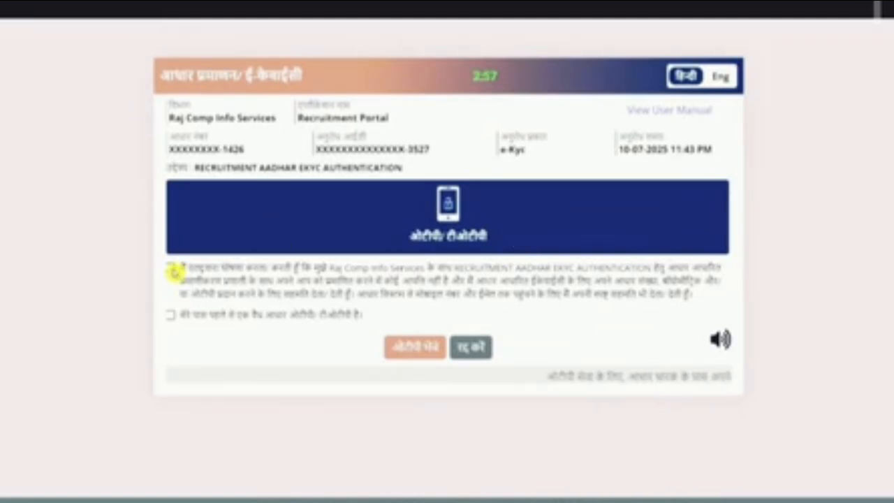
- Consent to the Aadhaar e-KYC, answer NO to having generated a TOTP in mAadhaar, and request an OTP
left_click(171, 267)
left_click(172, 315)
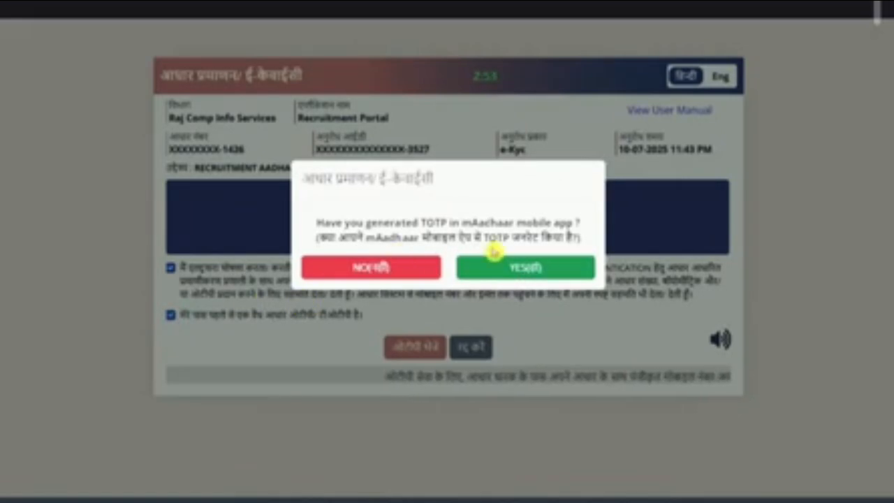
left_click(514, 266)
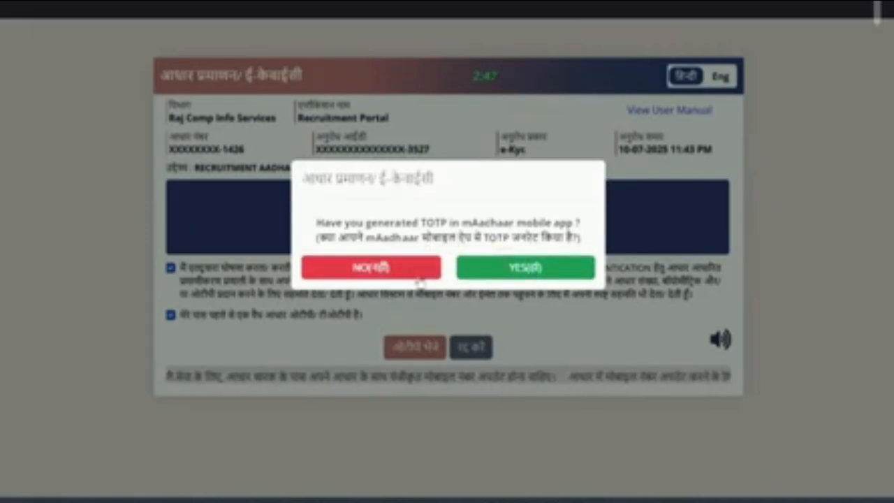
left_click(370, 271)
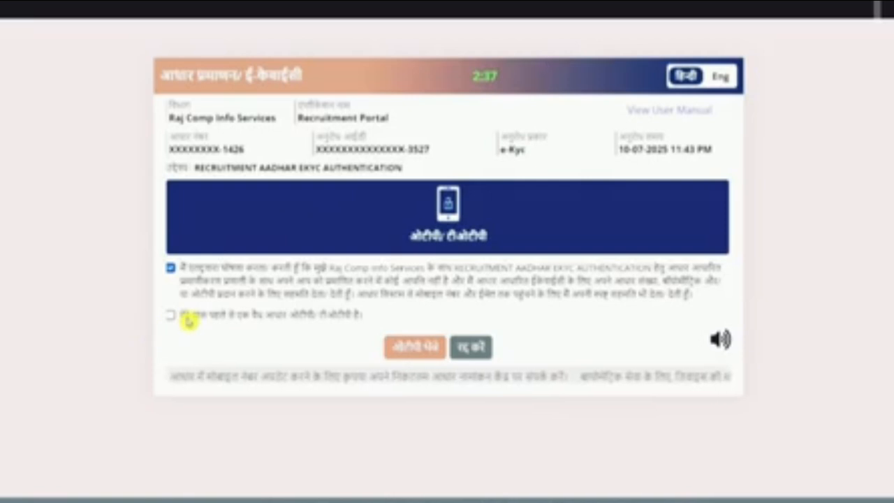
left_click(411, 345)
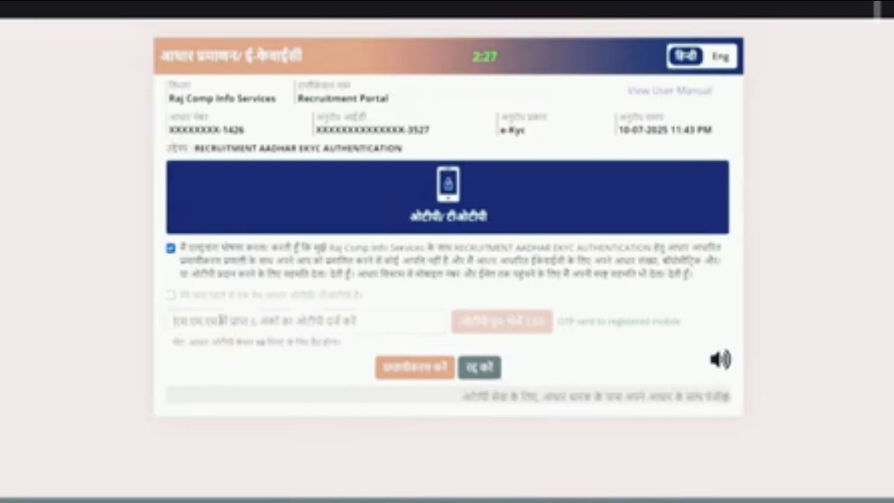
- Enter the Aadhaar e-KYC OTP received by SMS, and update the mismatched OTR information to match the Aadhaar details
left_click(218, 320)
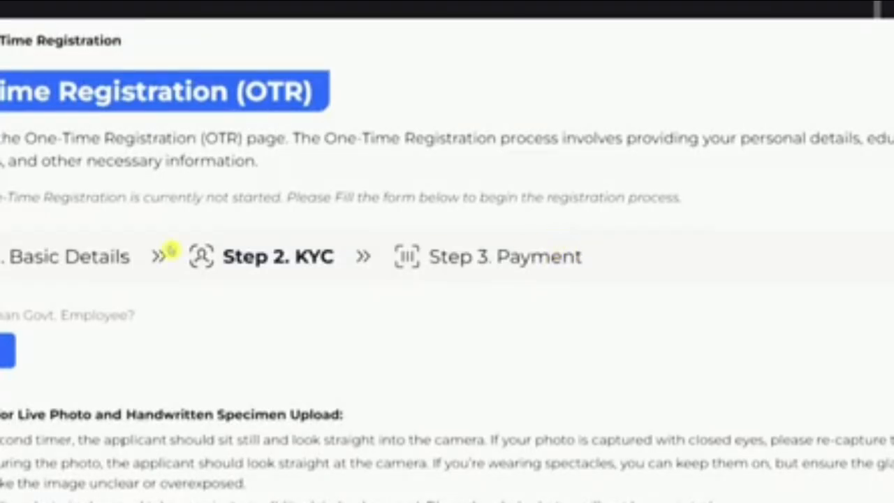
scroll(161, 241, "down", 2)
scroll(210, 200, "down", 4)
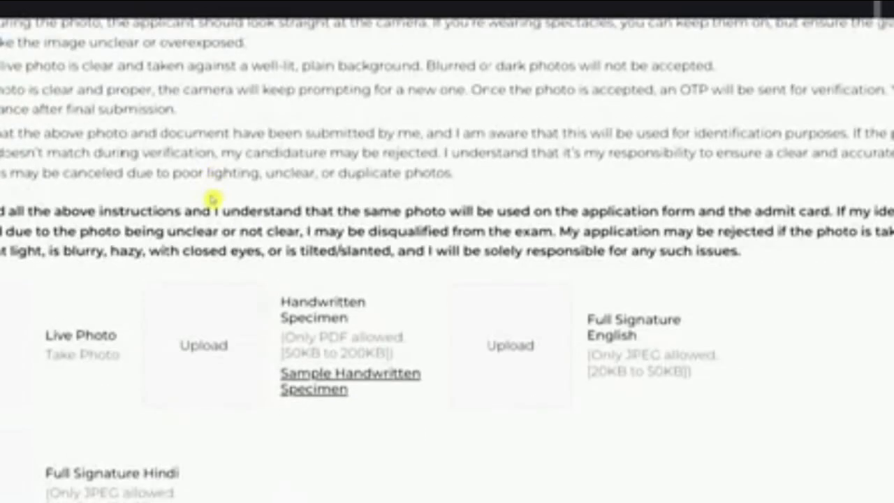
scroll(212, 204, "up", 4)
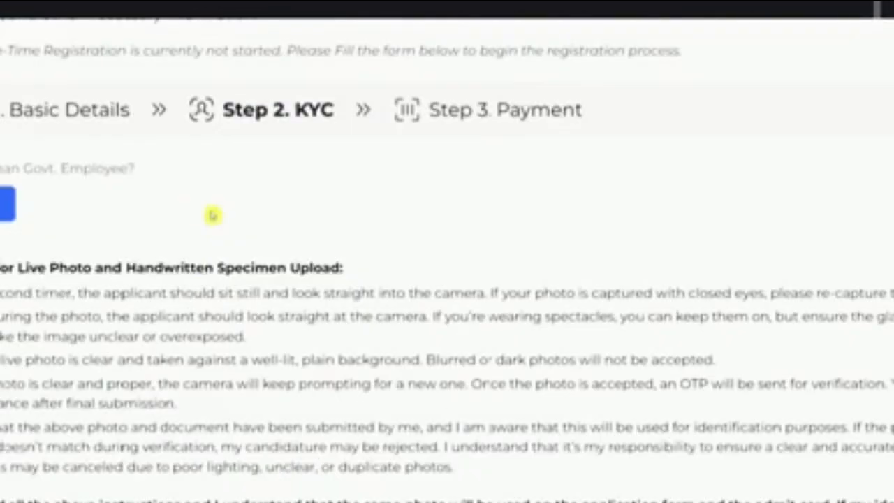
left_click(268, 125)
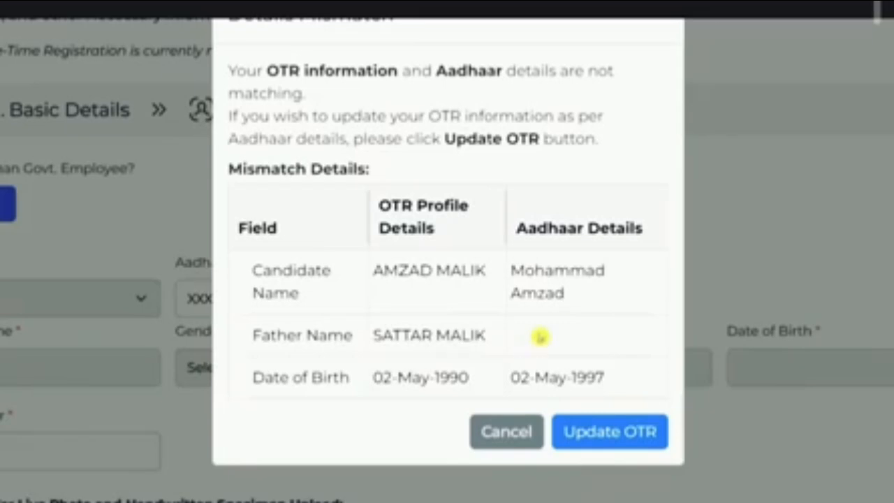
left_click(633, 449)
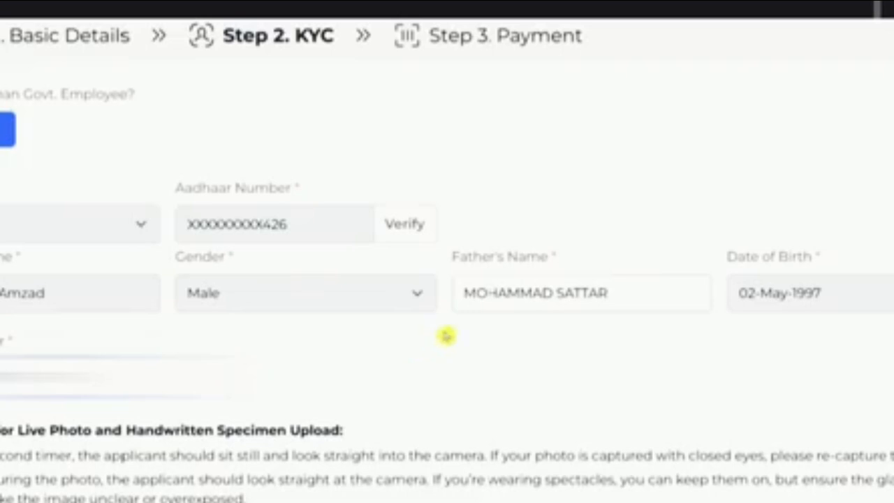
- Open the Sample Handwritten Specimen for the handwritten specimen upload
scroll(599, 333, "down", 4)
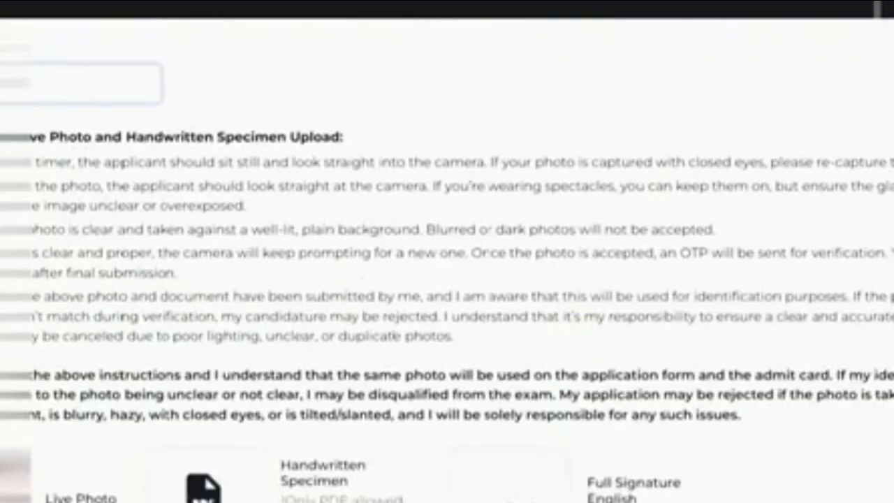
scroll(622, 244, "down", 4)
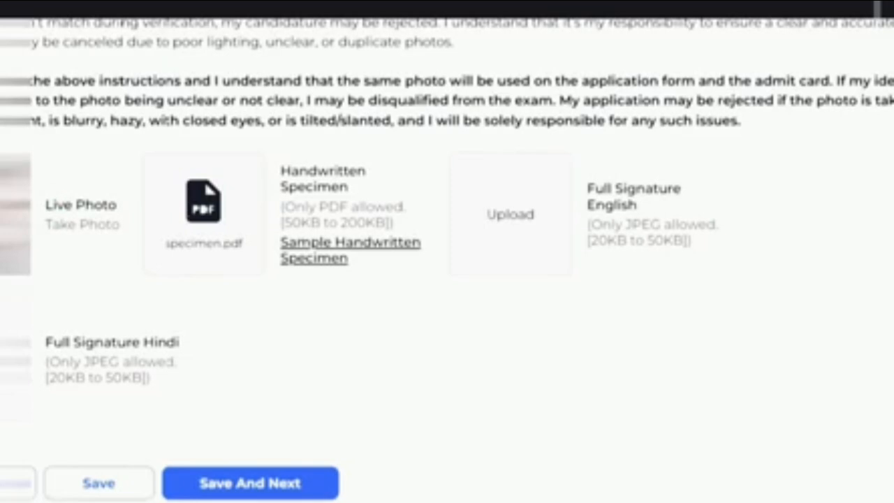
mouse_move(197, 256)
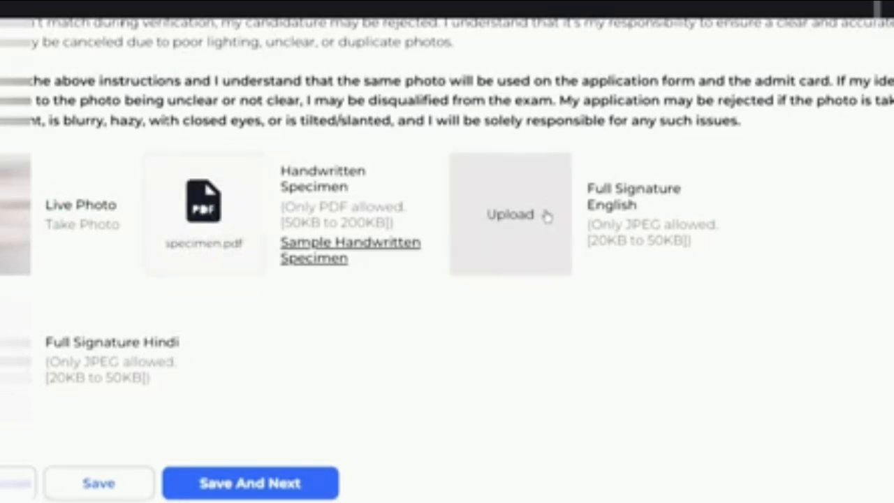
left_click(364, 250)
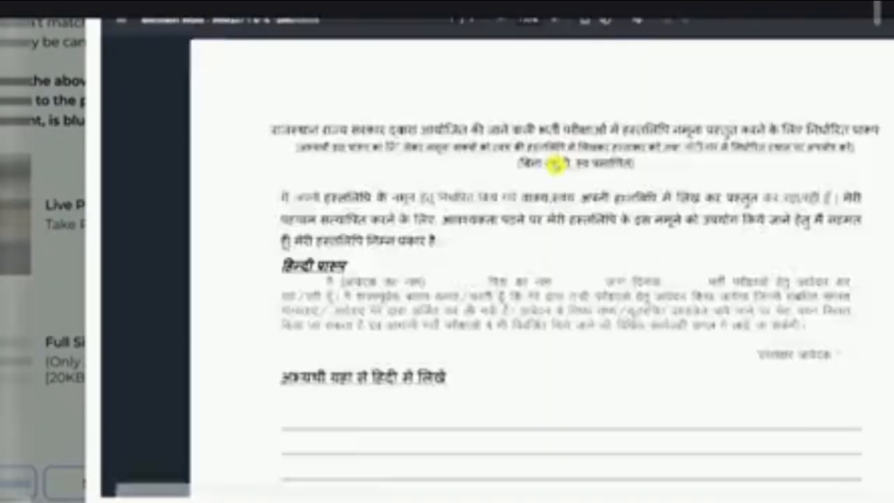
- Examine the Hindi format of the sample specimen, including its declaration, date of birth blank, writing lines and signature place
scroll(555, 175, "down", 2)
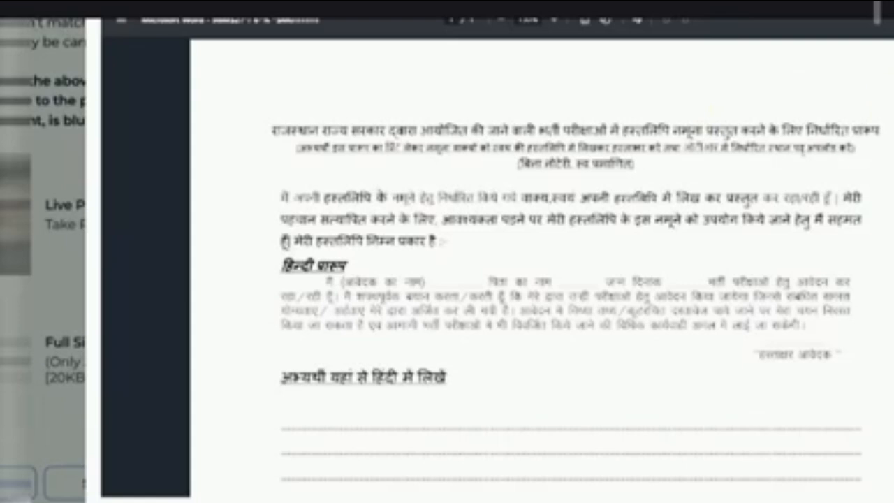
scroll(531, 265, "down", 2)
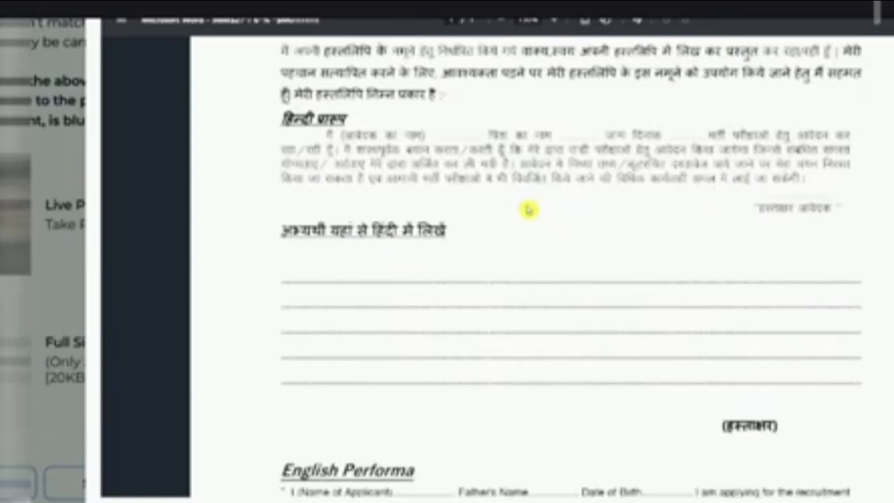
scroll(529, 208, "up", 2)
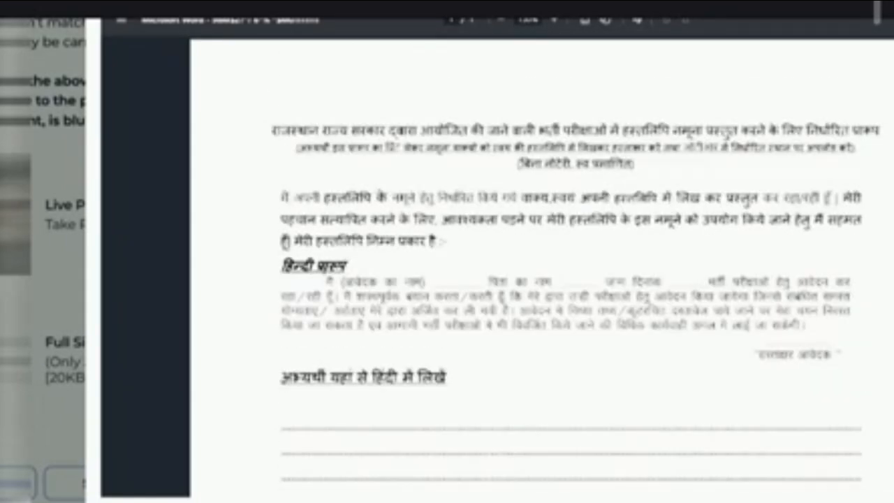
scroll(389, 272, "down", 2)
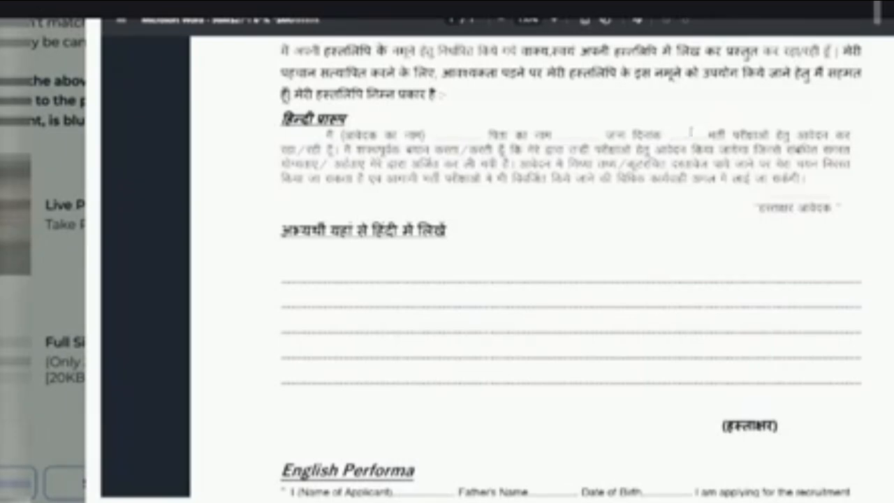
double_click(631, 134)
scroll(495, 214, "down", 2)
scroll(483, 212, "up", 2)
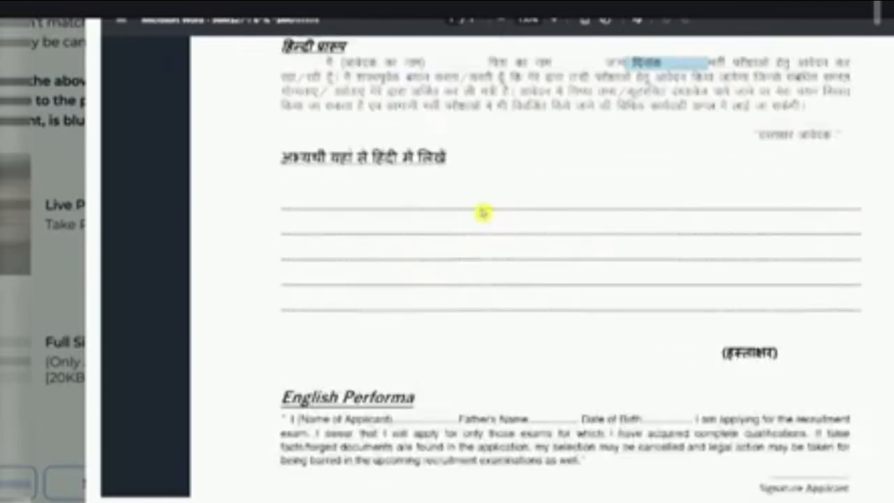
left_click_drag(285, 147, 458, 168)
left_click(285, 275)
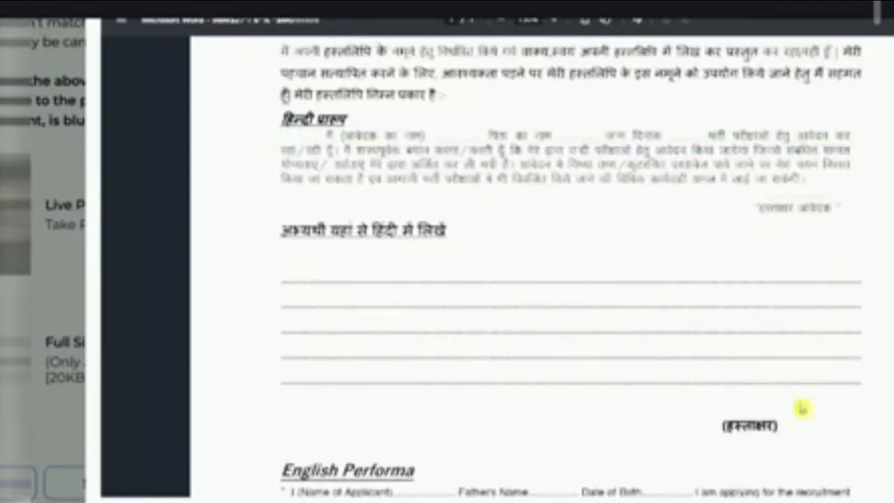
double_click(734, 426)
- Examine the sample's English Performa, including its declaration blanks, writing lines, signature, SSO Id, OTR No. and permanent address fields
scroll(761, 335, "down", 3)
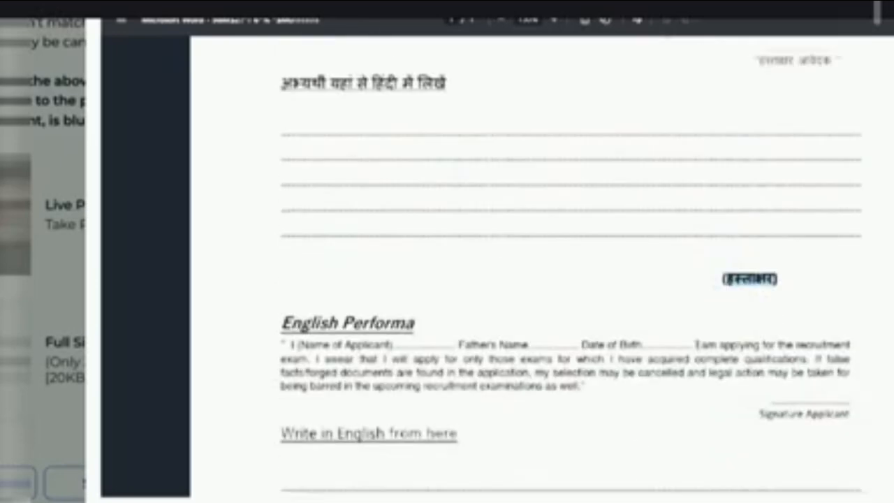
scroll(389, 344, "down", 3)
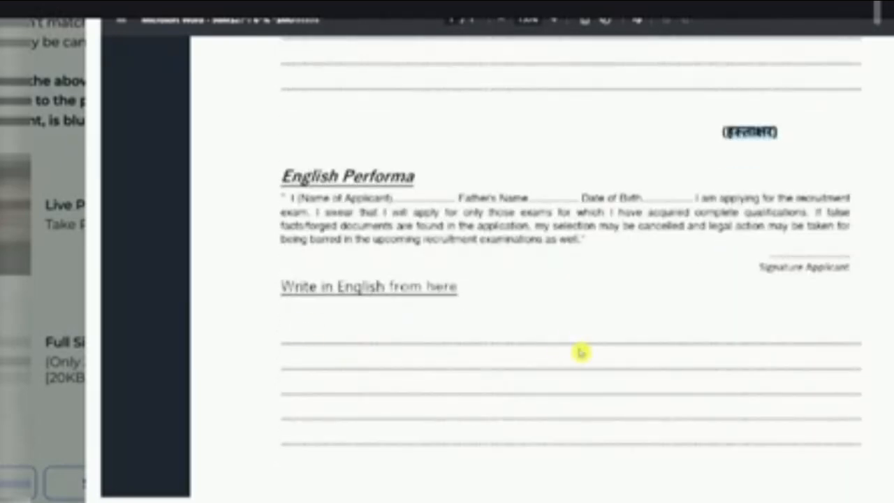
scroll(581, 352, "down", 3)
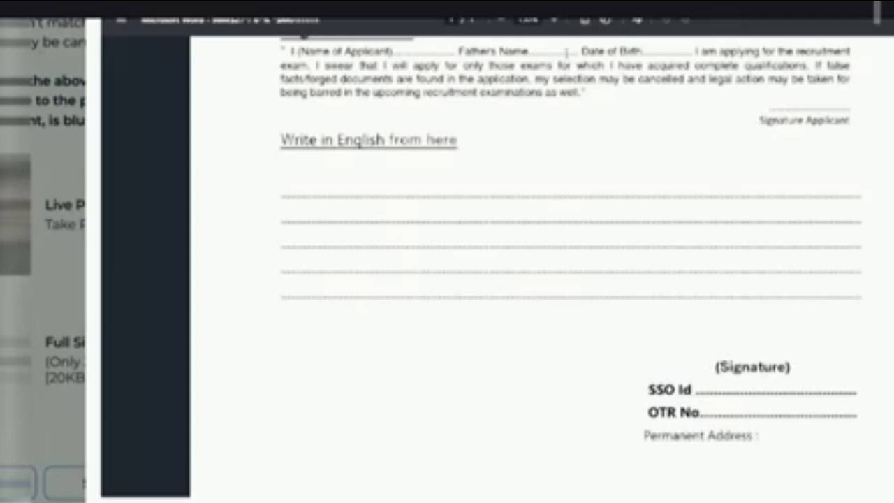
scroll(684, 66, "up", 3)
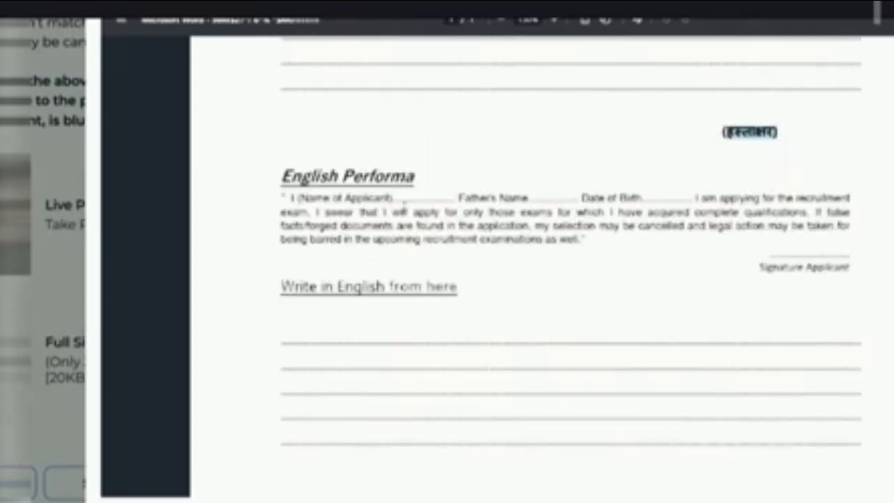
left_click_drag(481, 198, 401, 211)
left_click(329, 328)
scroll(539, 291, "down", 3)
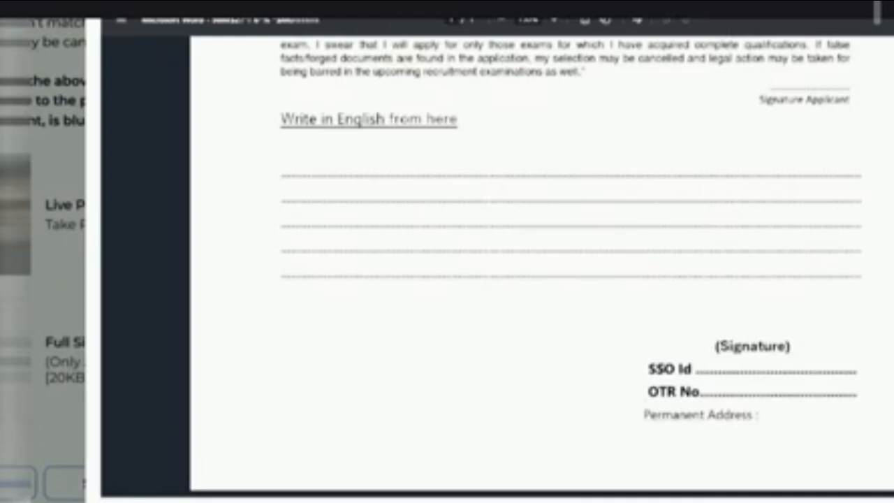
left_click_drag(674, 391, 748, 397)
left_click_drag(711, 423, 732, 422)
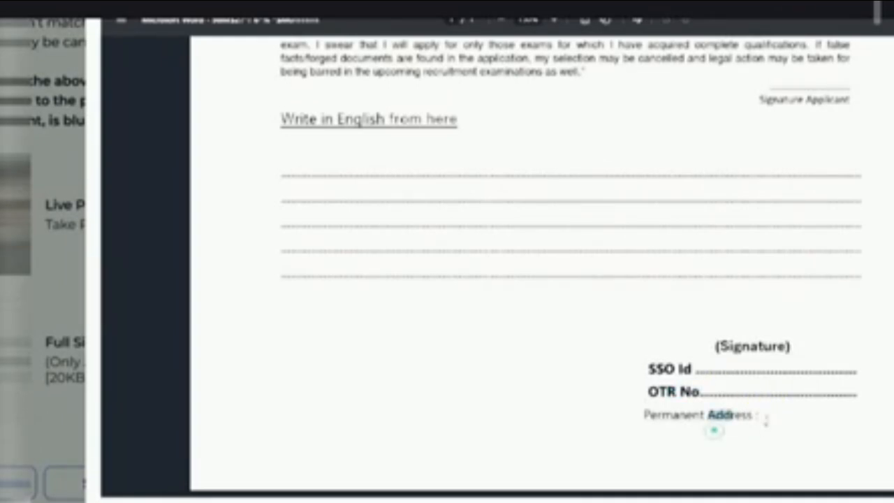
scroll(731, 402, "up", 5)
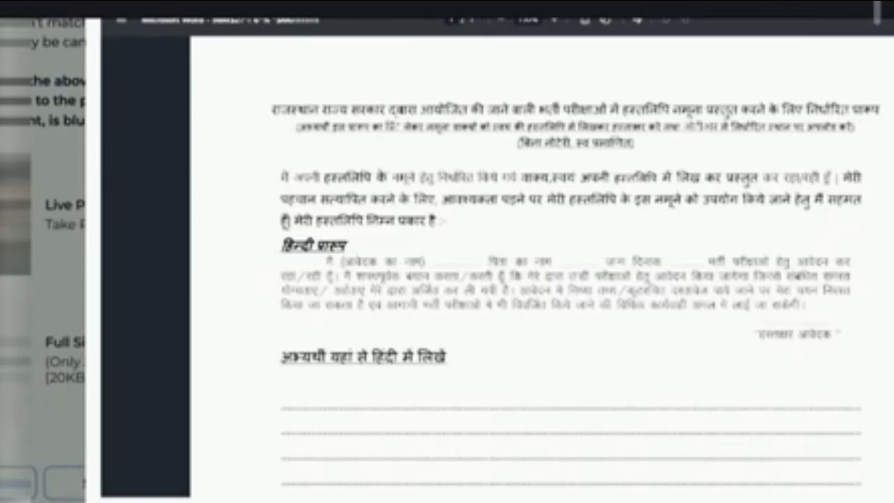
- Close the sample specimen and check the file format and size limits of the Handwritten Specimen upload
left_click(882, 14)
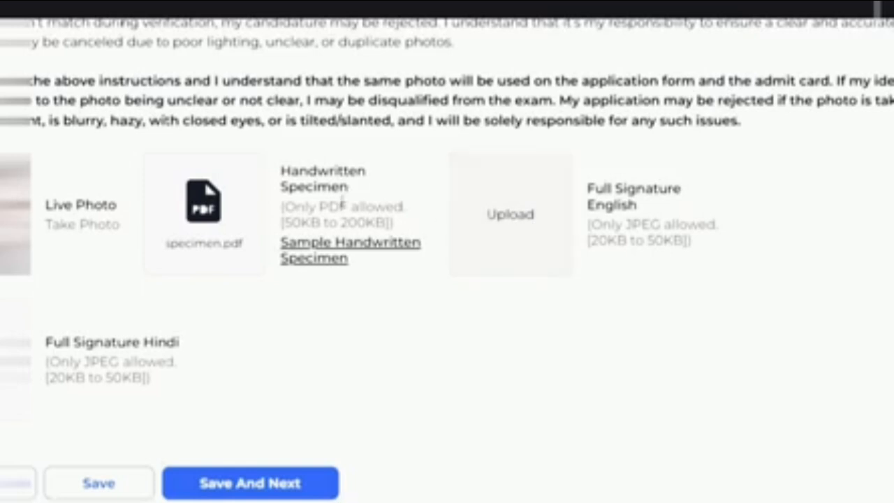
left_click(360, 200)
left_click(435, 224)
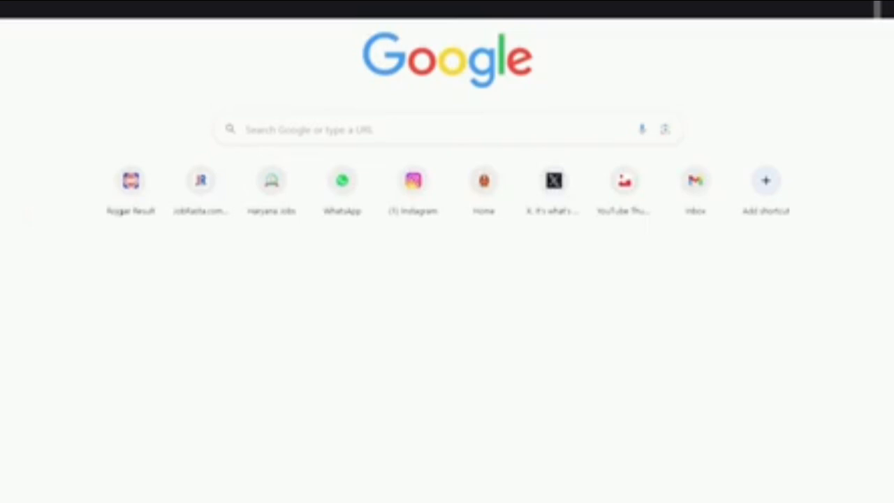
- Search the web for "image to pdf" and open the JPG to PDF online converter
type("image t")
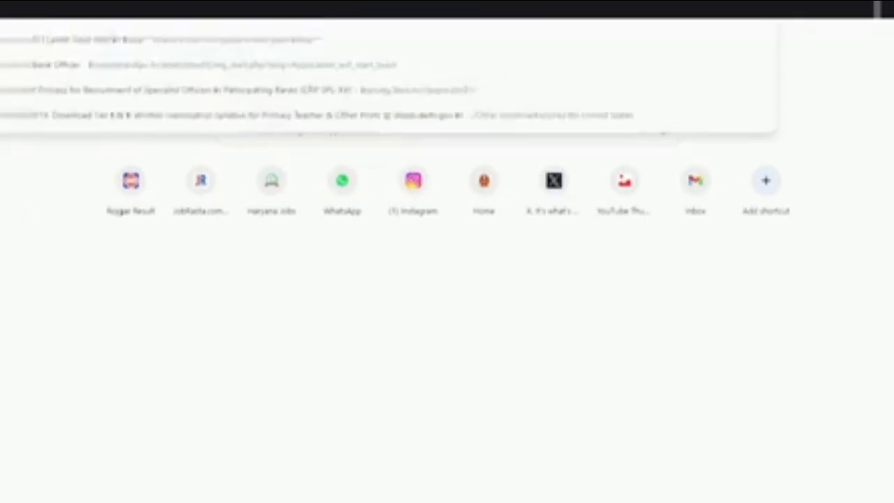
type("o pdf")
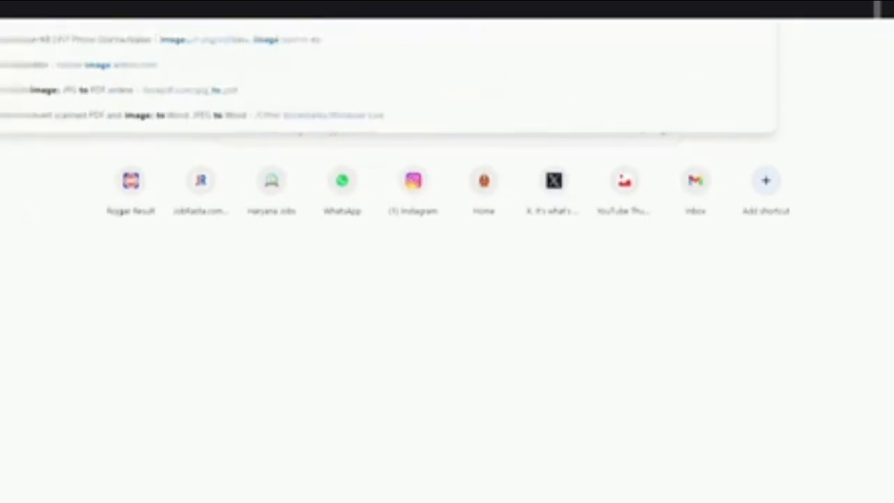
key("Return")
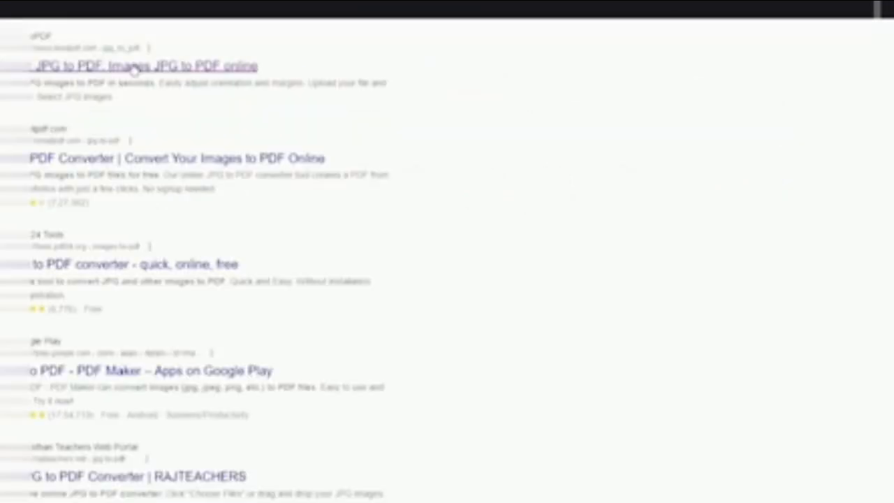
left_click(130, 65)
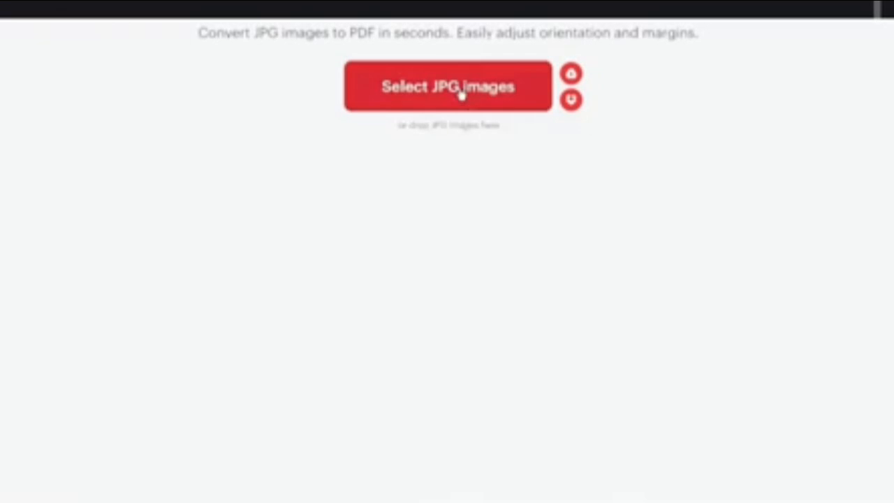
- Convert the 10th marksheet image to a PDF and download it
left_click(459, 88)
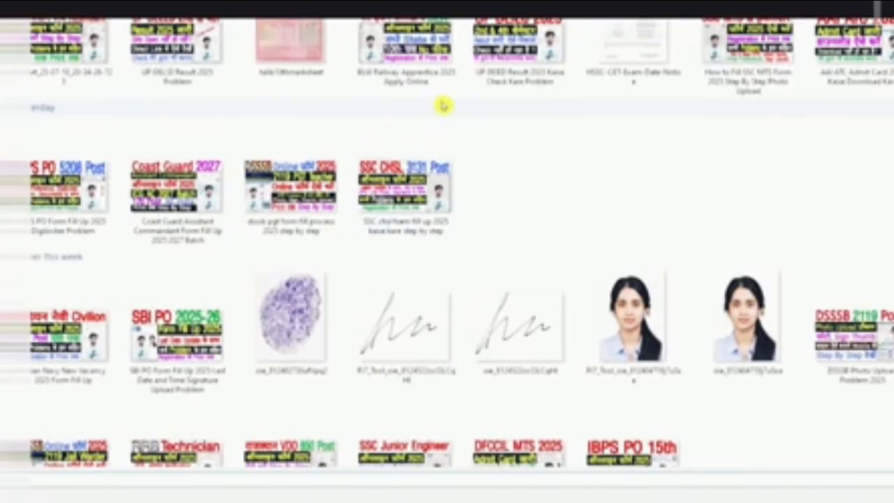
left_click(277, 31)
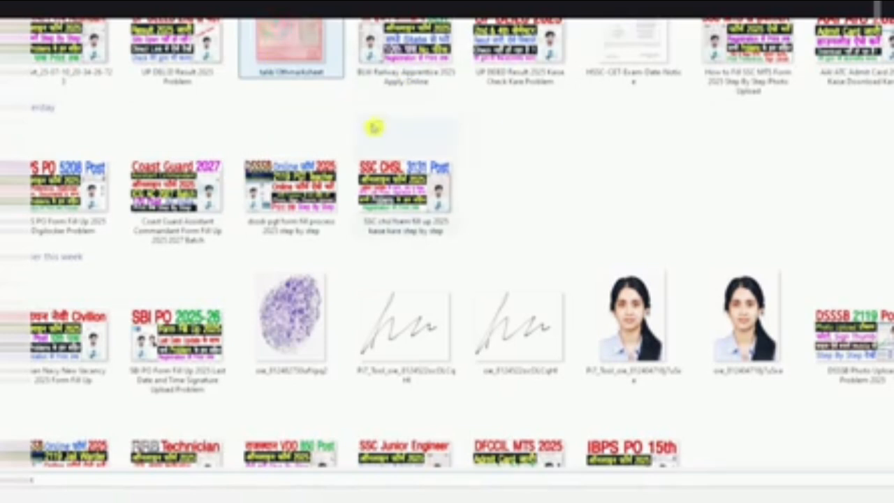
left_click(860, 499)
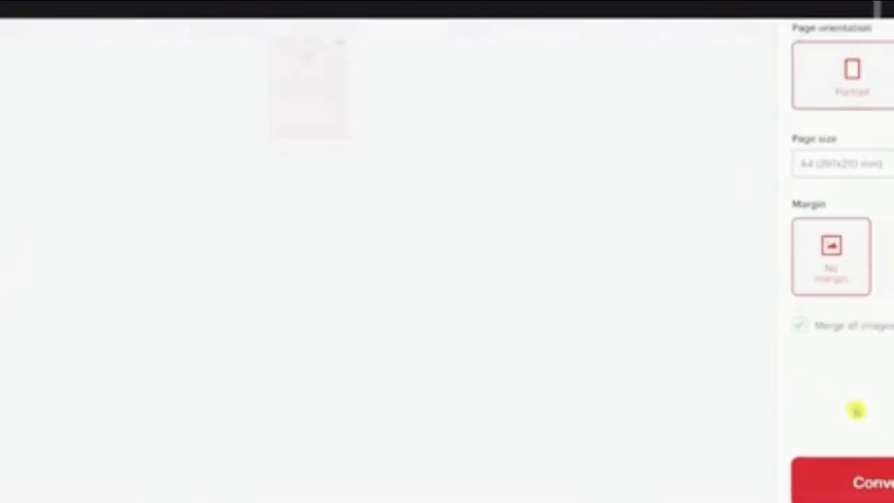
left_click(878, 483)
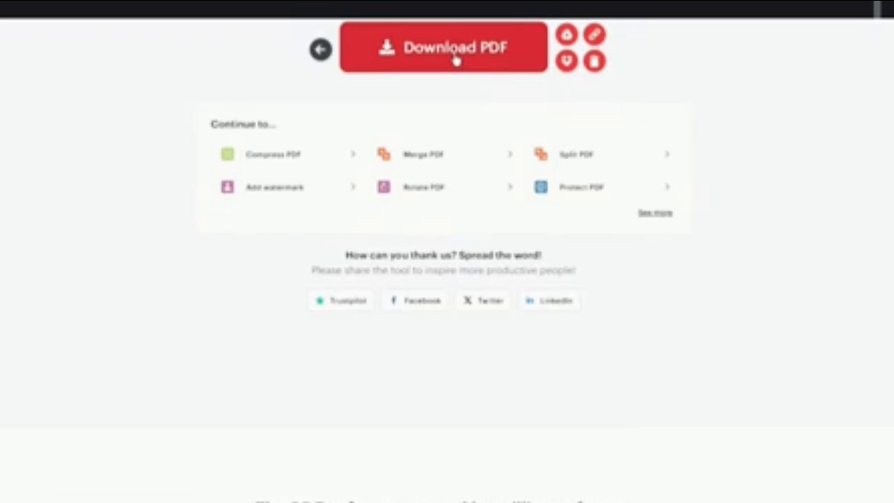
left_click(454, 56)
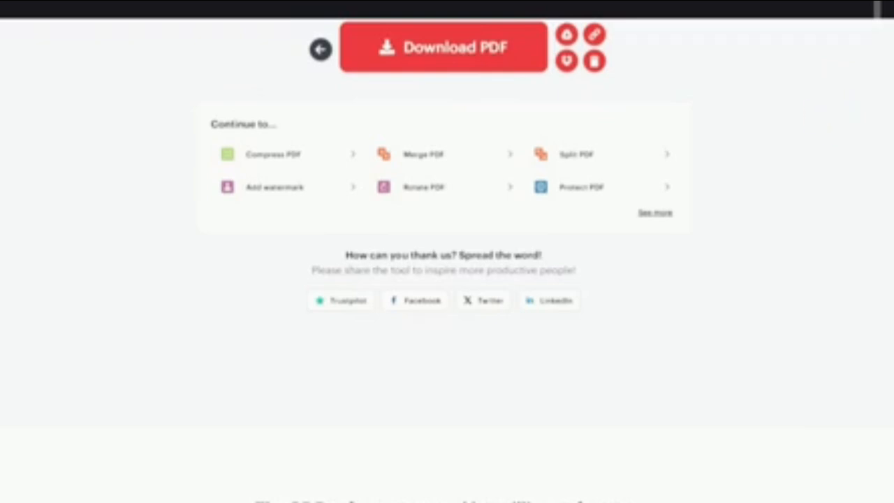
- Search the web for "increase image size in kb" and open the Pi7 Increase PDF Size tool
key("ctrl+t")
type("inc")
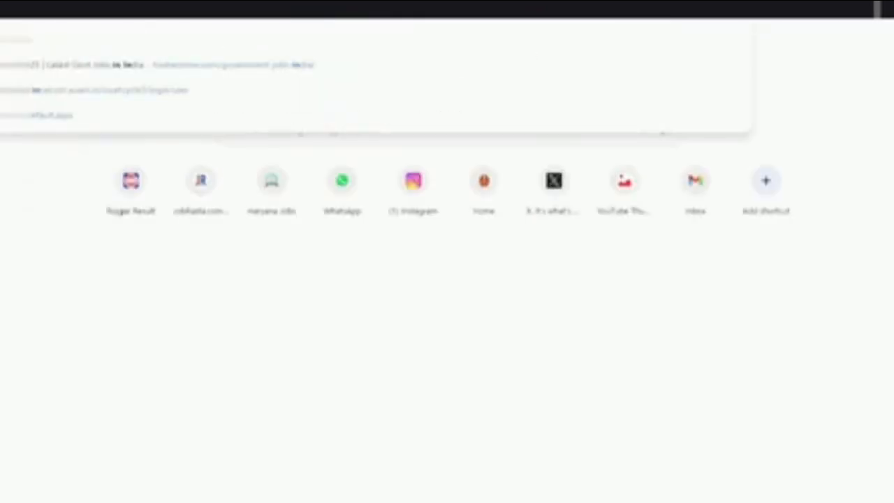
type("rease image size i")
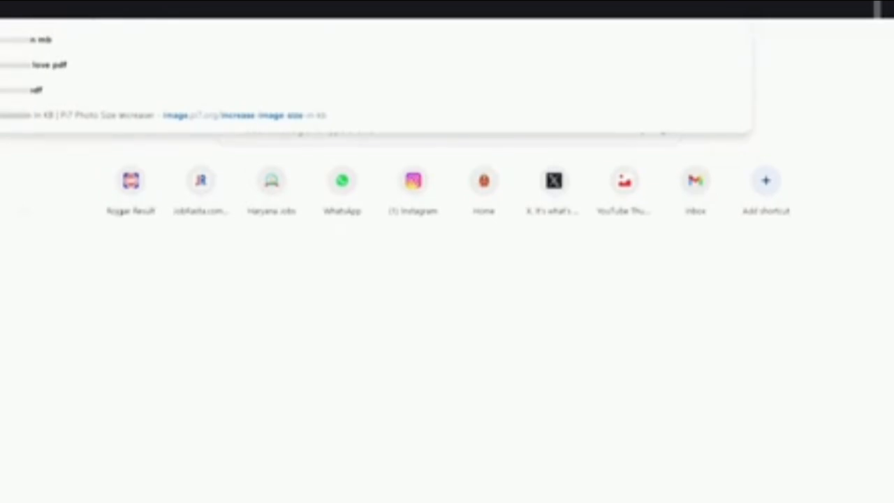
type("n kb")
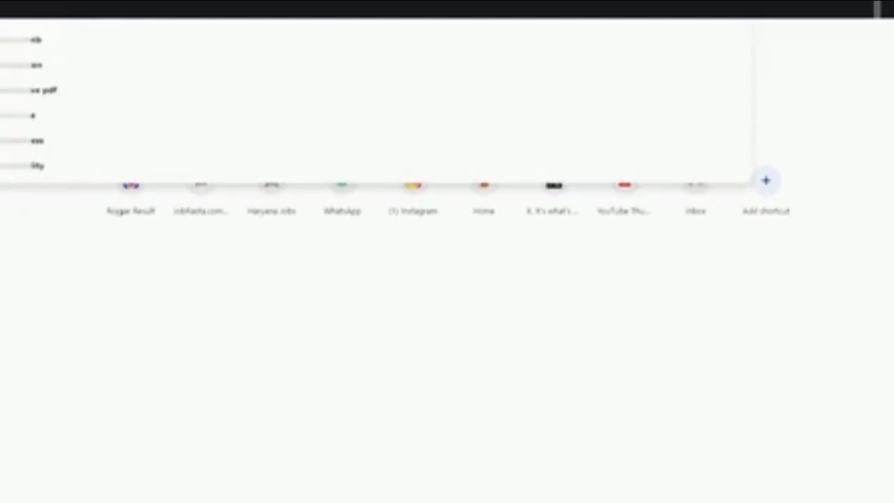
key("Return")
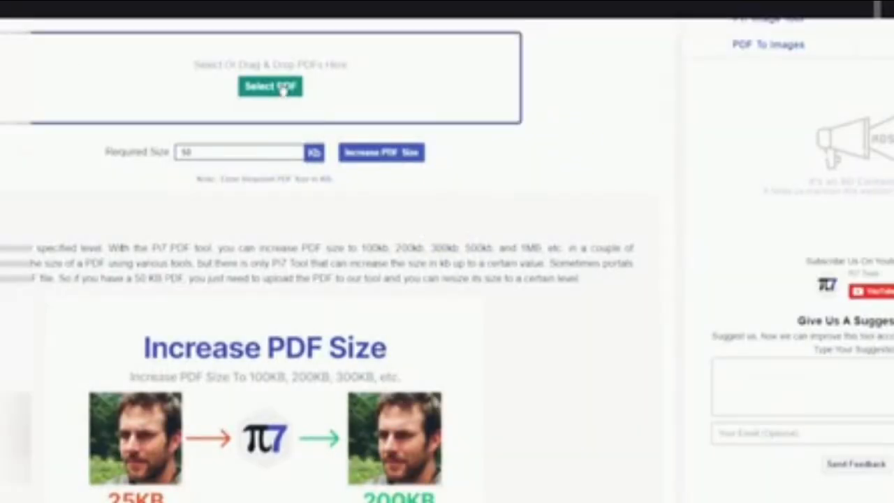
- Load the converted 10th marksheet PDF into the Increase PDF Size tool
left_click(282, 89)
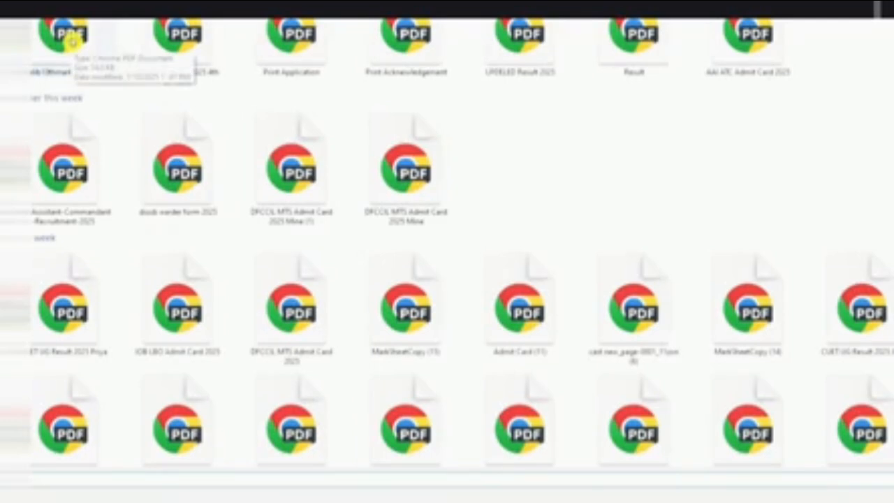
left_click(70, 40)
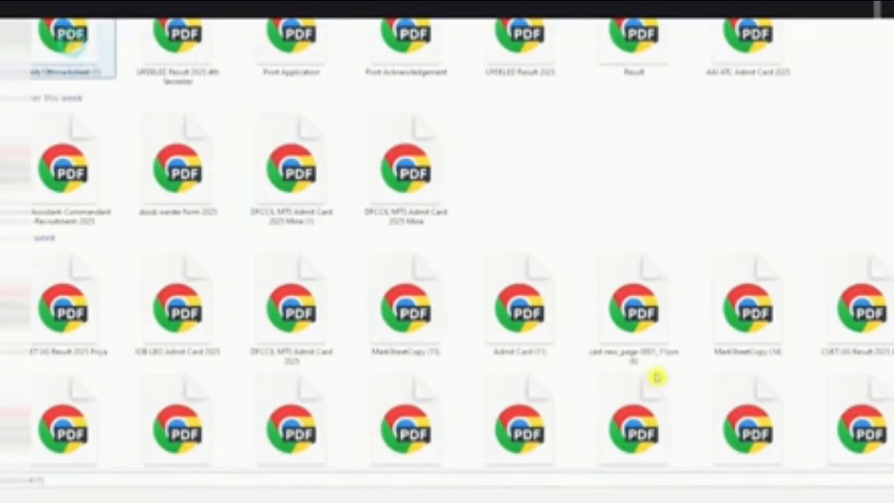
key("Return")
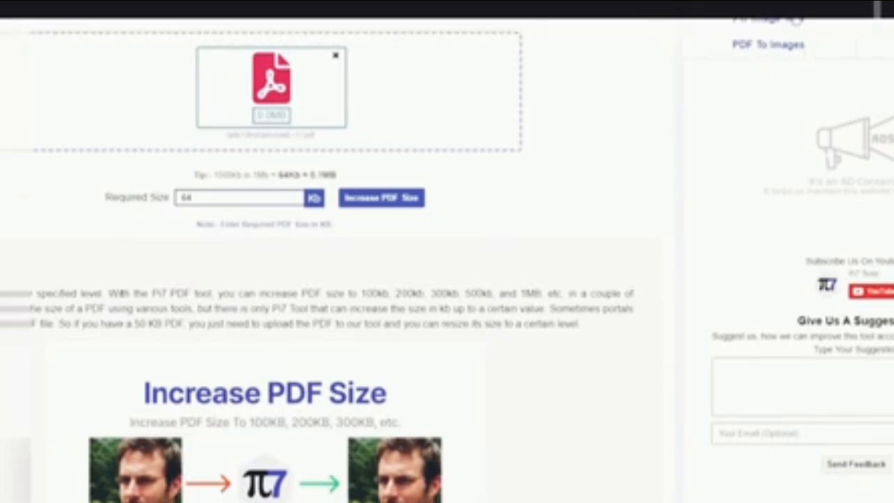
- Increase the marksheet PDF to a required size of 100 KB and download the enlarged file
double_click(183, 196)
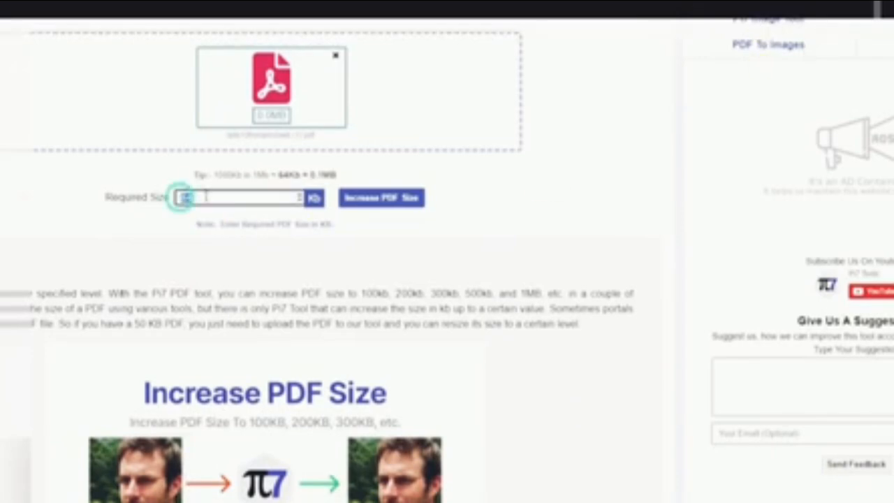
type("100")
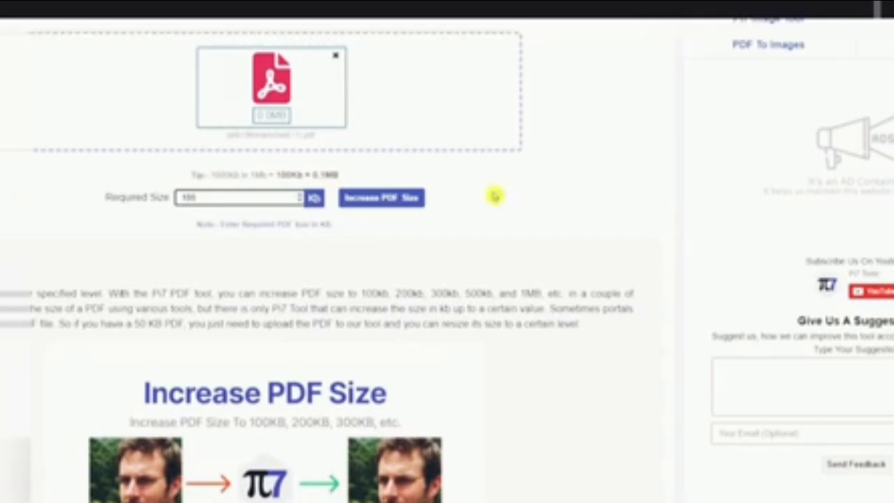
left_click(381, 200)
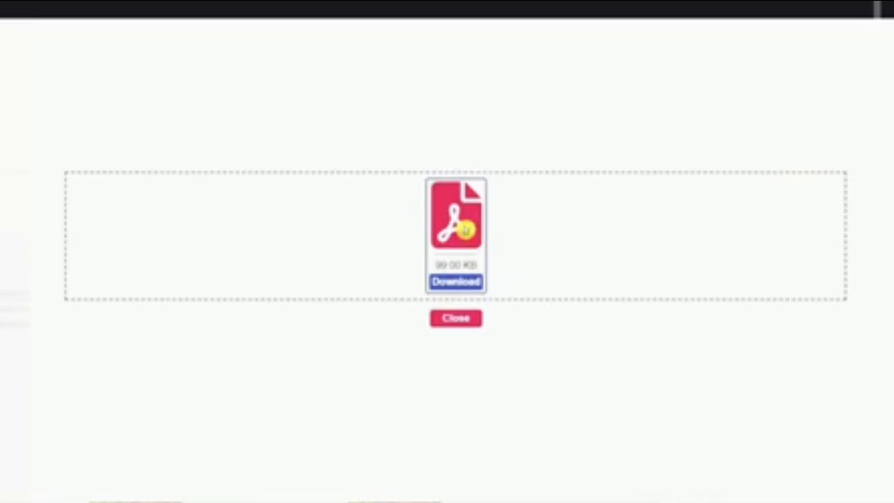
left_click(460, 282)
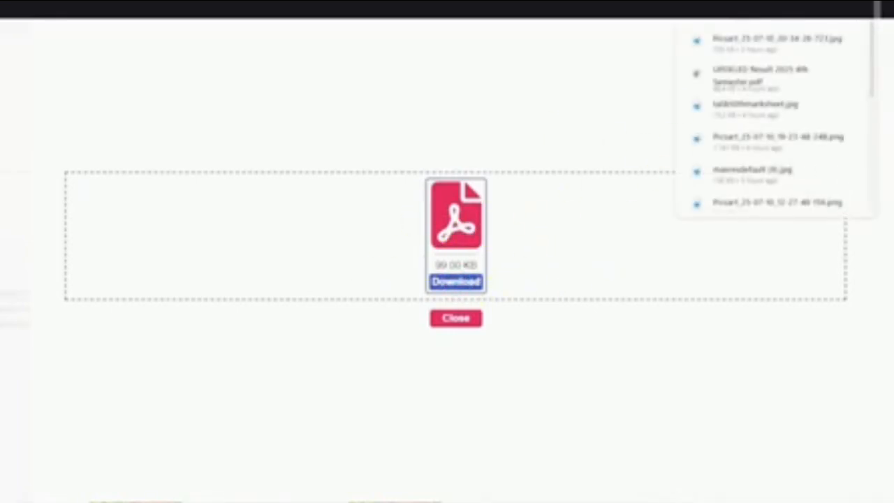
- Return to the registration page and check the format and size limits for the Full Signature English and Full Signature Hindi uploads
left_click(559, 8)
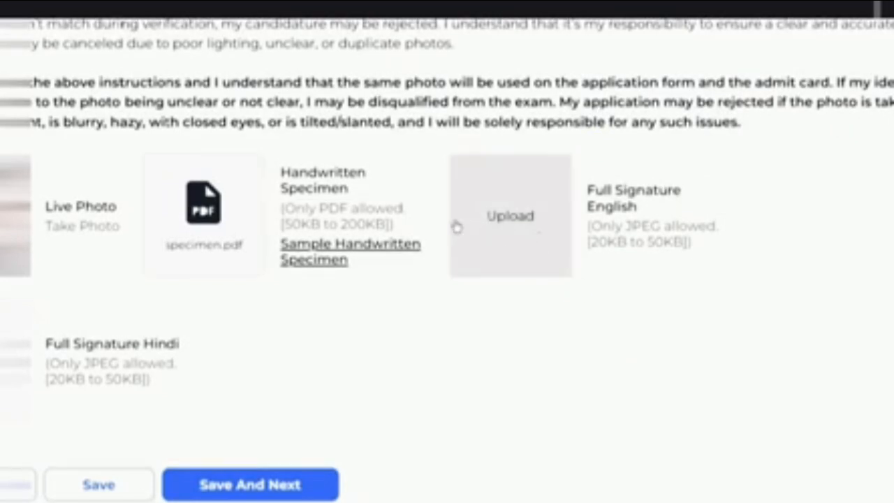
mouse_move(217, 218)
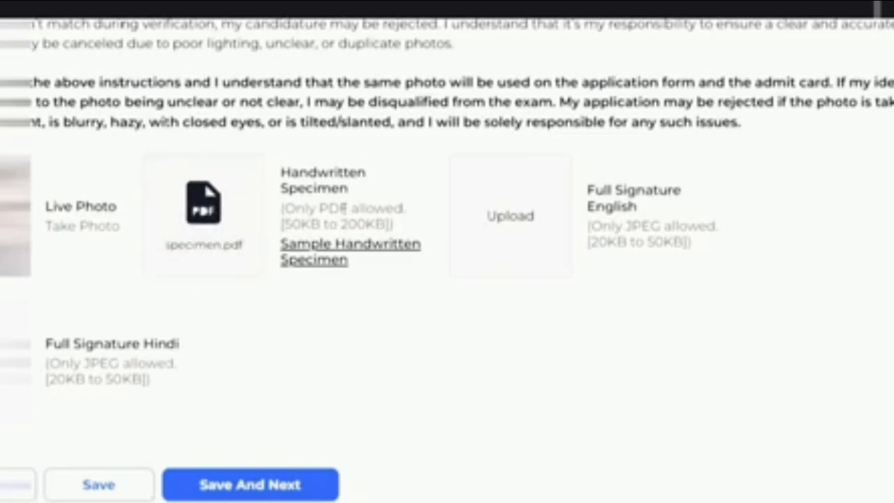
mouse_move(220, 241)
left_click_drag(588, 190, 661, 205)
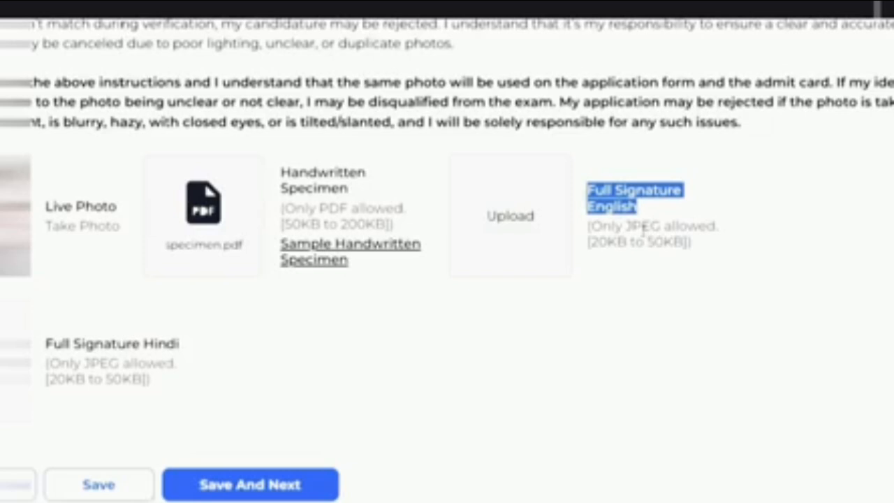
left_click_drag(633, 225, 674, 226)
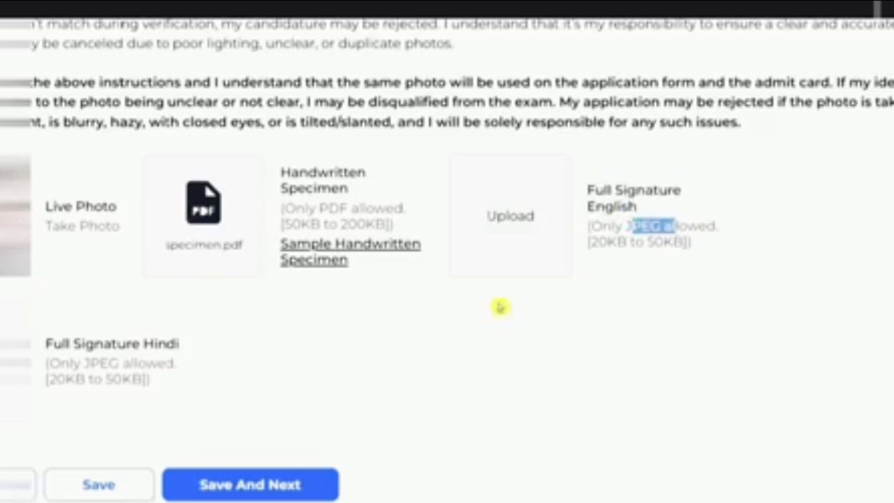
left_click_drag(62, 344, 184, 345)
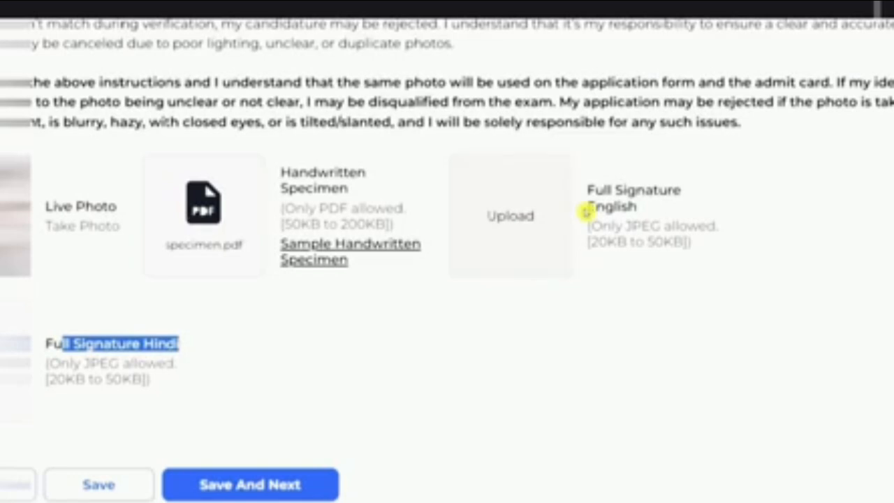
left_click(114, 343)
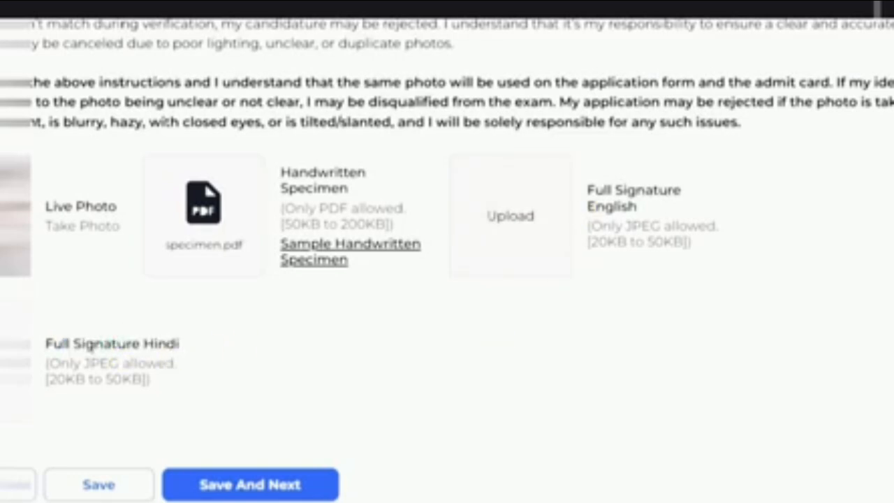
left_click(189, 350)
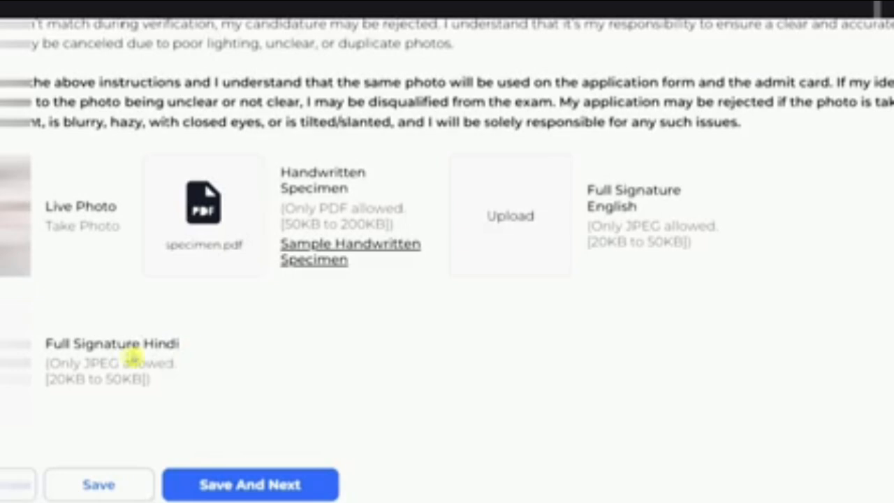
left_click(213, 336)
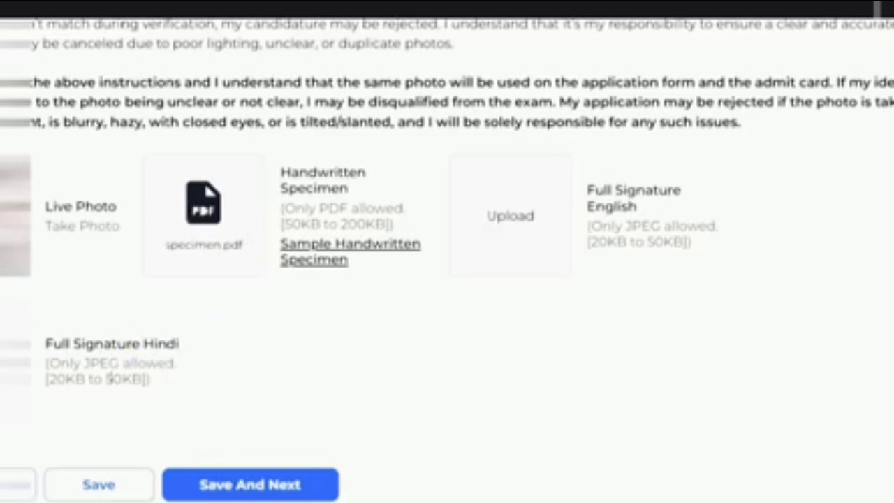
left_click(394, 317)
- Upload a signature image as the Full Signature English, save the documents and proceed to the Payment step
left_click(532, 218)
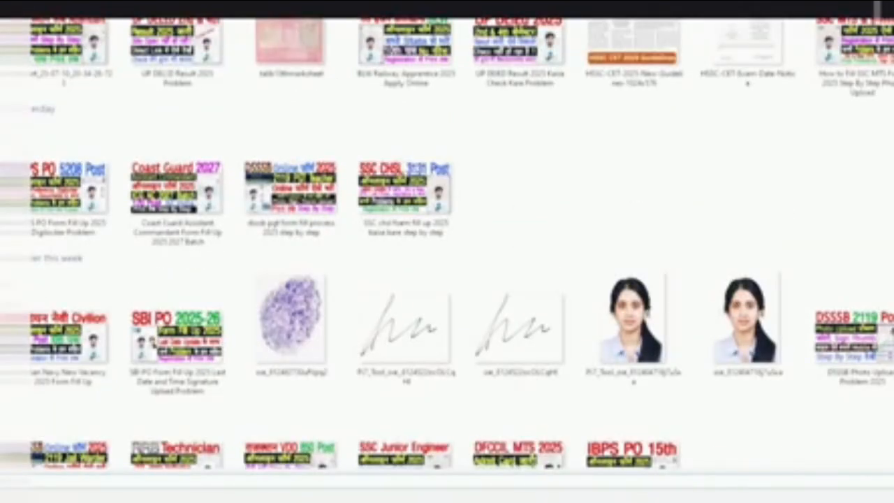
scroll(676, 293, "down", 15)
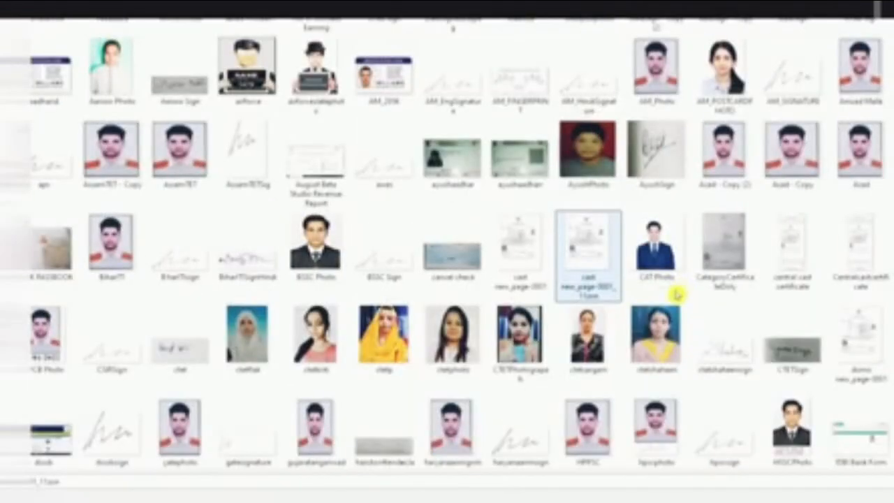
left_click(384, 22)
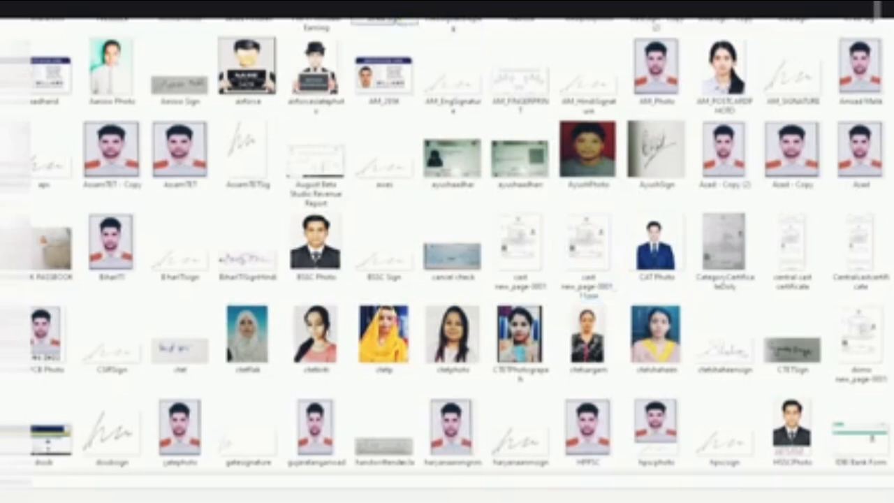
left_click(659, 209)
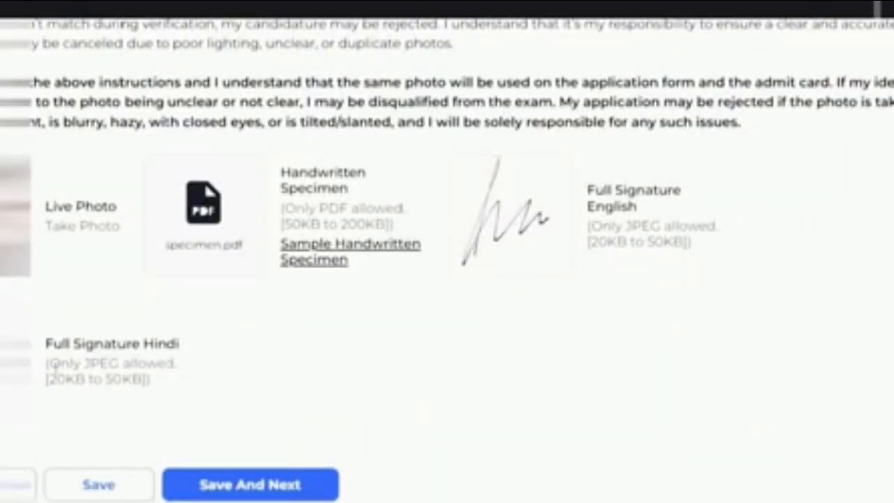
left_click(194, 384)
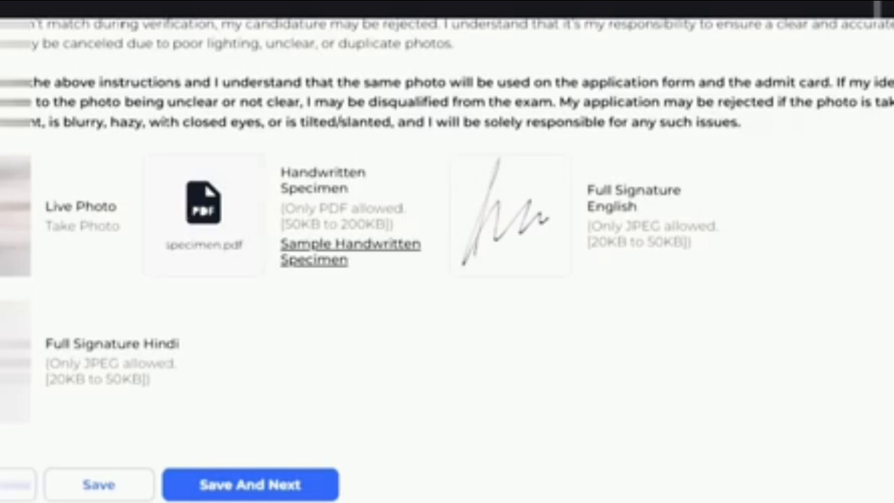
left_click(276, 494)
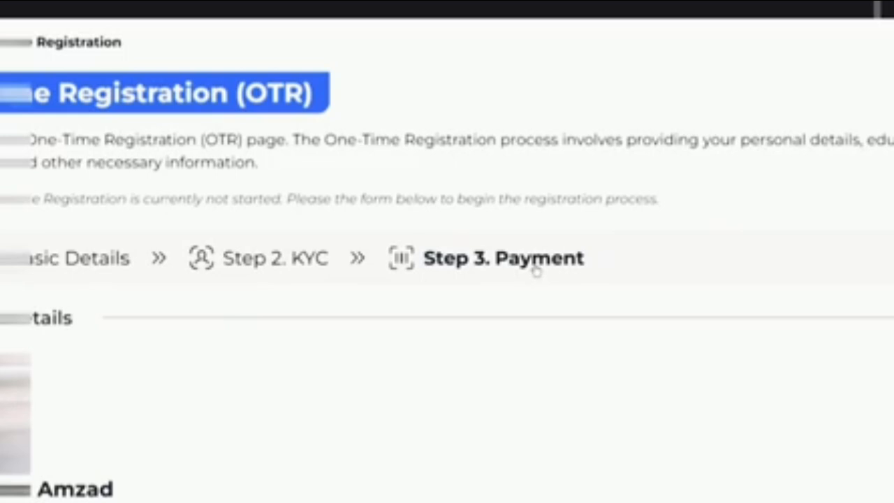
- Review the OTR summary, including the personal, KYC and payment details, the uploaded signatures, the handwritten specimen and the declaration
scroll(519, 256, "down", 6)
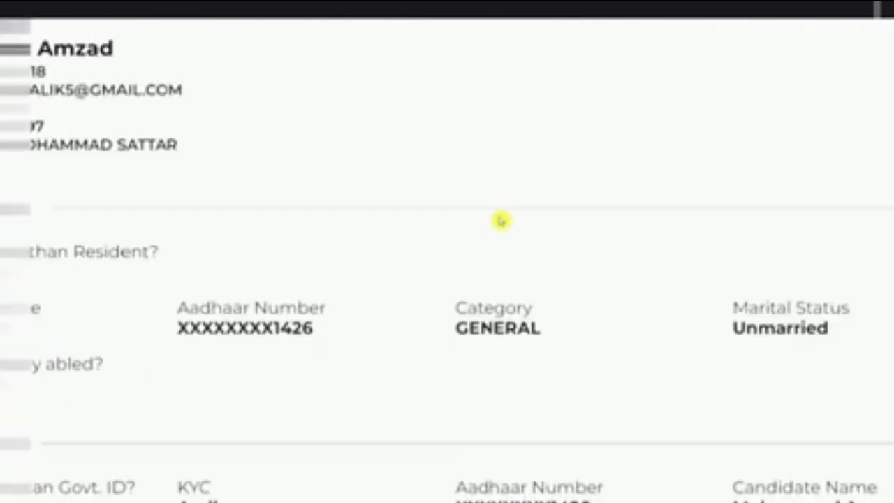
scroll(500, 221, "down", 4)
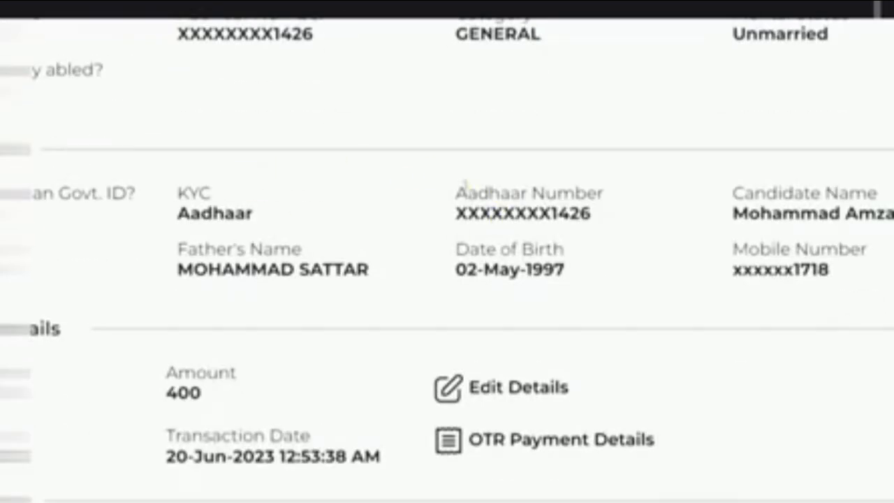
scroll(465, 144, "down", 1)
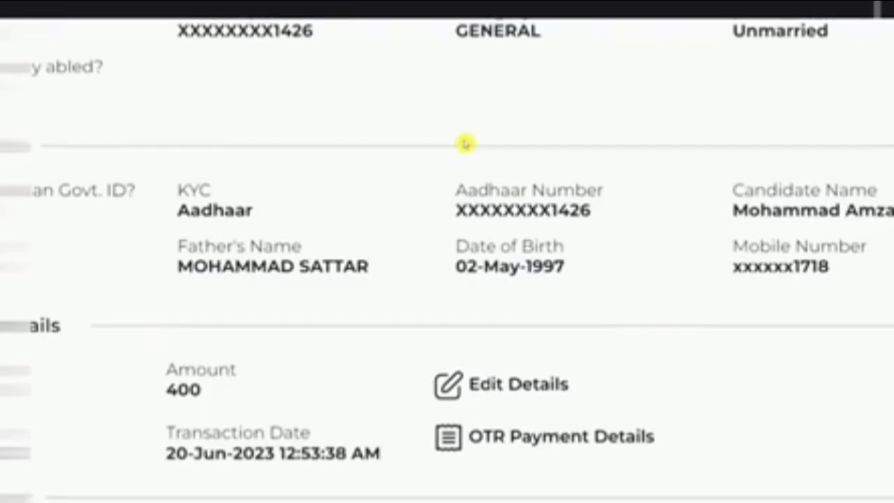
scroll(465, 144, "down", 6)
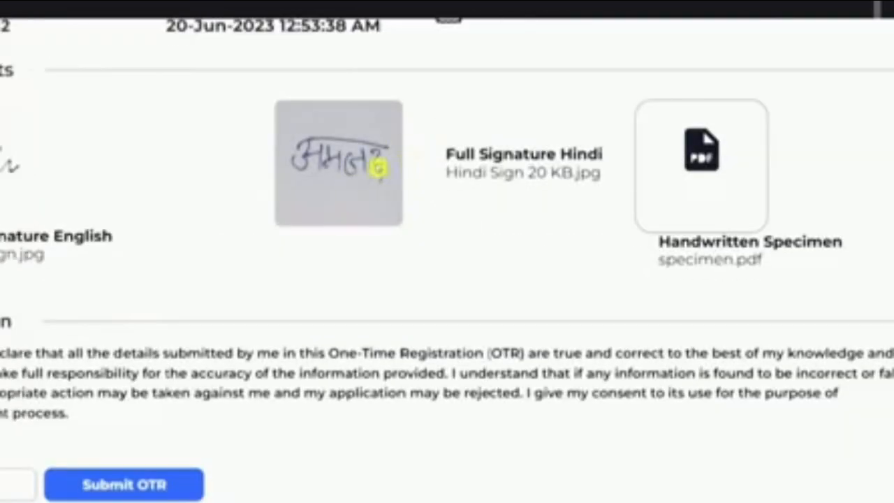
scroll(393, 216, "up", 2)
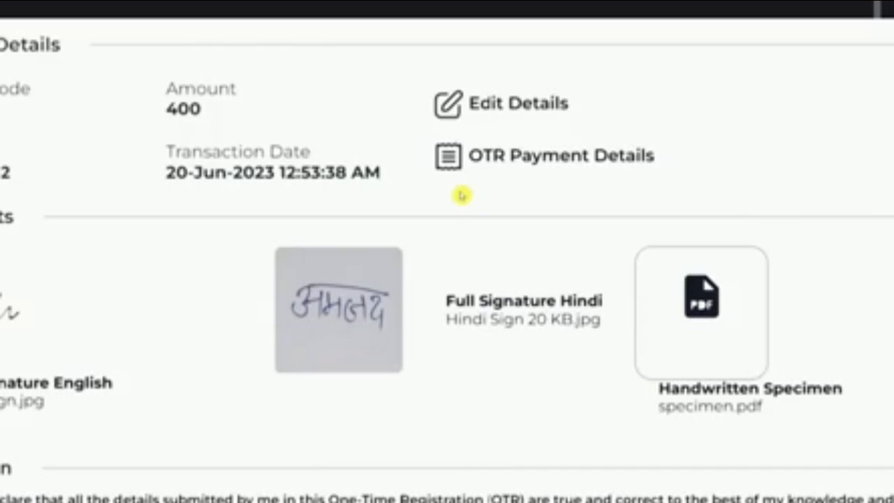
left_click_drag(1, 82, 385, 182)
left_click(312, 167)
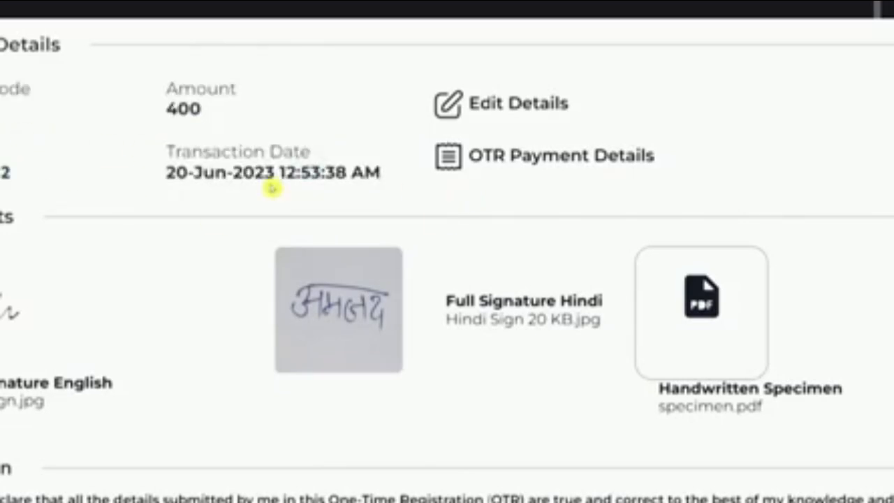
scroll(283, 186, "down", 2)
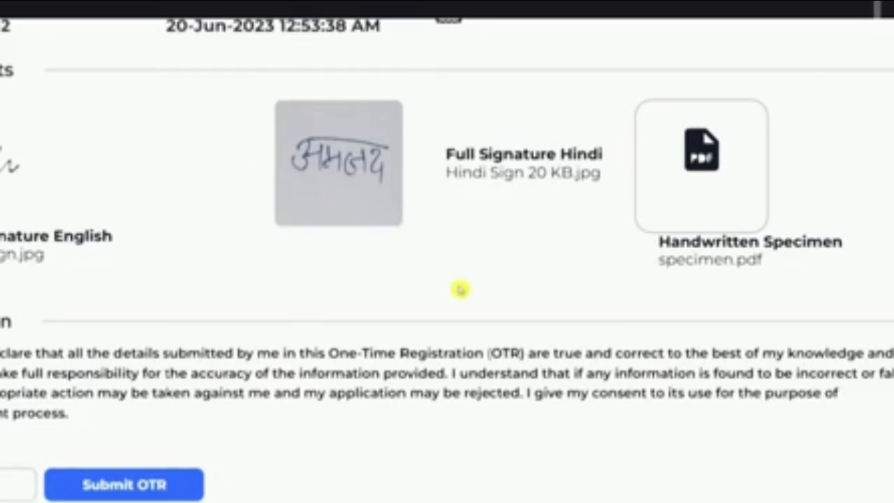
- Submit the OTR and look over the registration number and candidate details on the submitted form
left_click(125, 488)
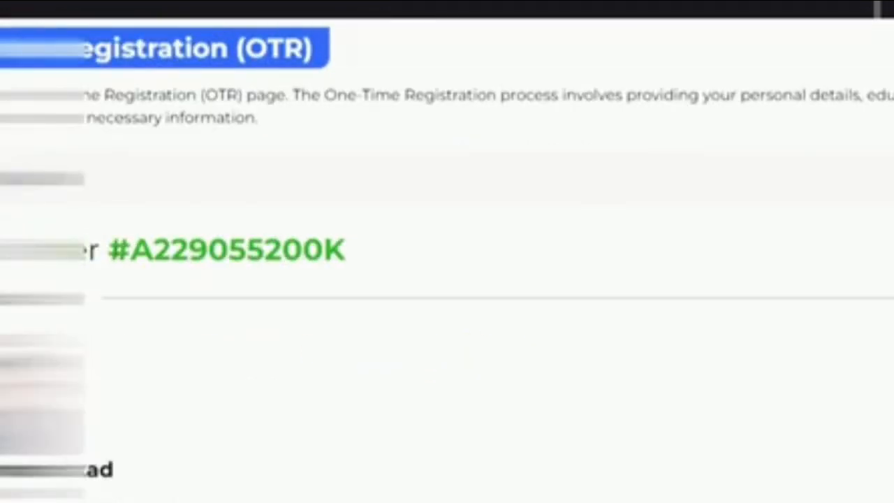
left_click_drag(108, 250, 349, 252)
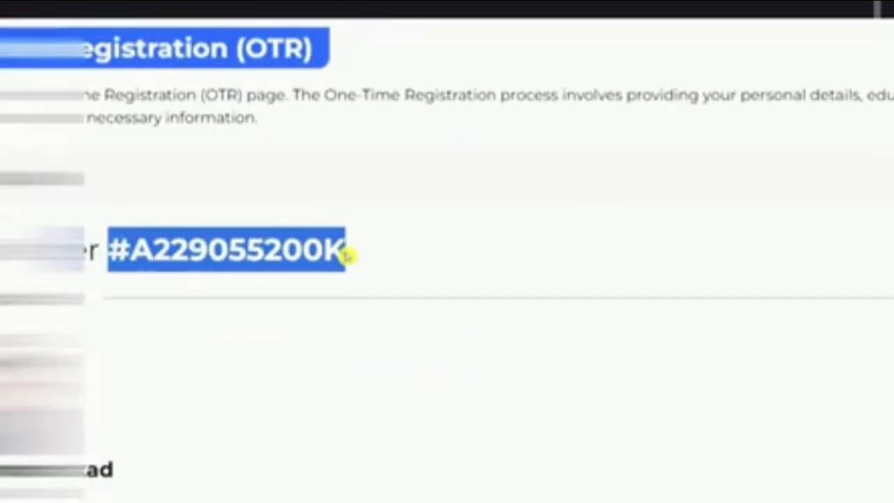
scroll(415, 250, "down", 12)
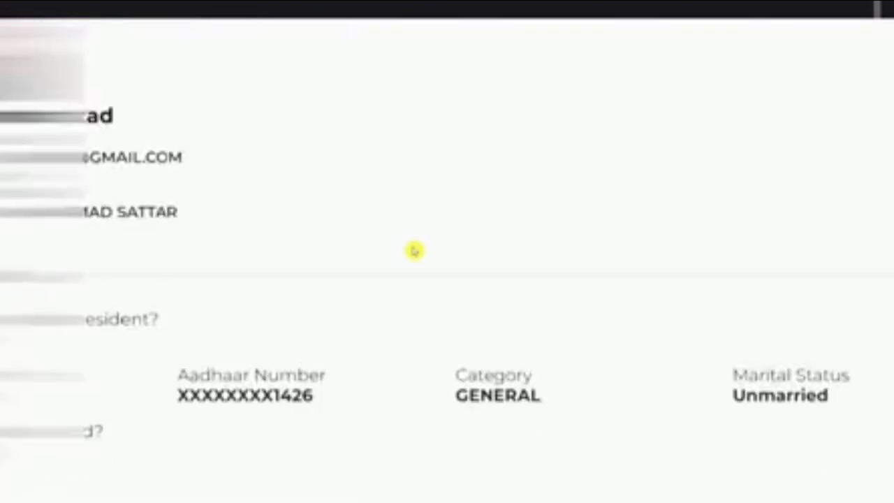
- Recheck the registration number on the submitted form and continue to the additional OTR profile details
scroll(468, 269, "up", 10)
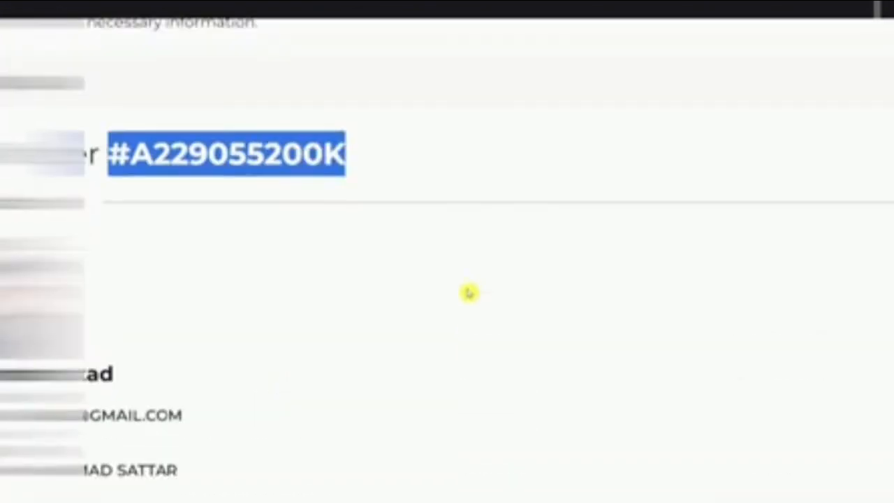
scroll(497, 265, "up", 2)
left_click(496, 266)
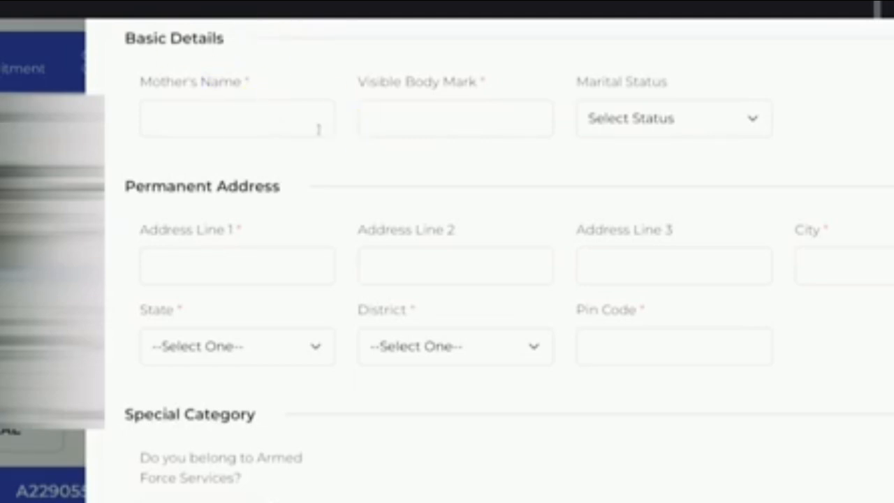
- Enter the mother's name in the Basic Details section
left_click(248, 116)
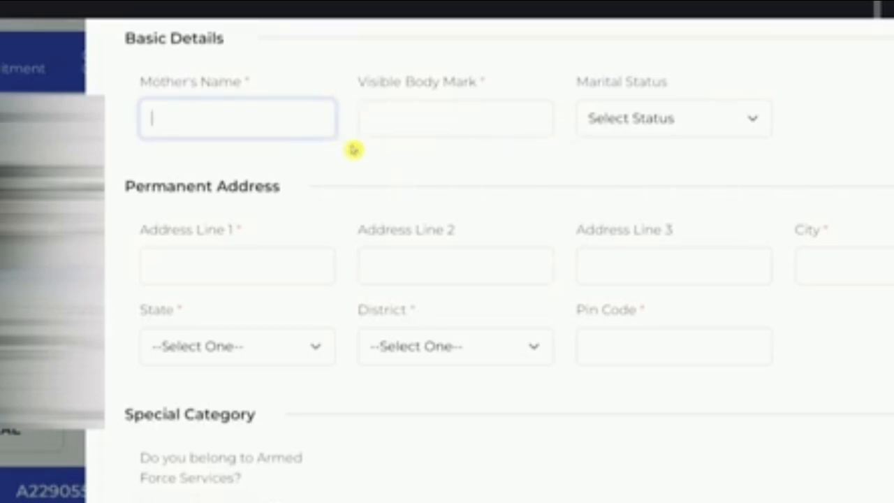
left_click(252, 127)
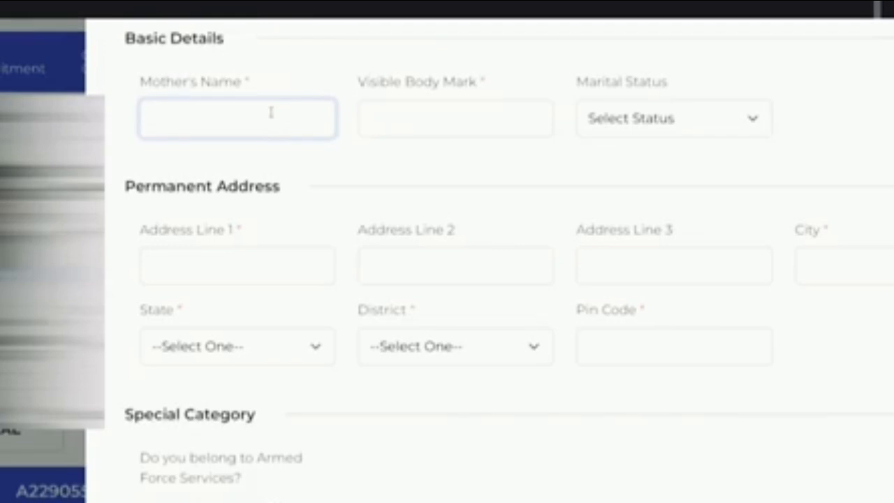
type("SAZADA")
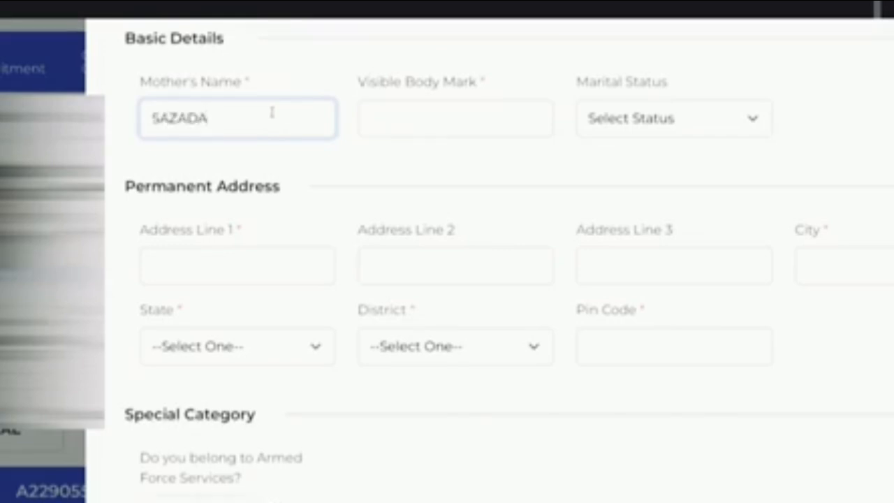
- Enter "MOLE ON MY RIGHT CHICK" as the visible body mark and set the marital status to Unmarried
left_click(463, 129)
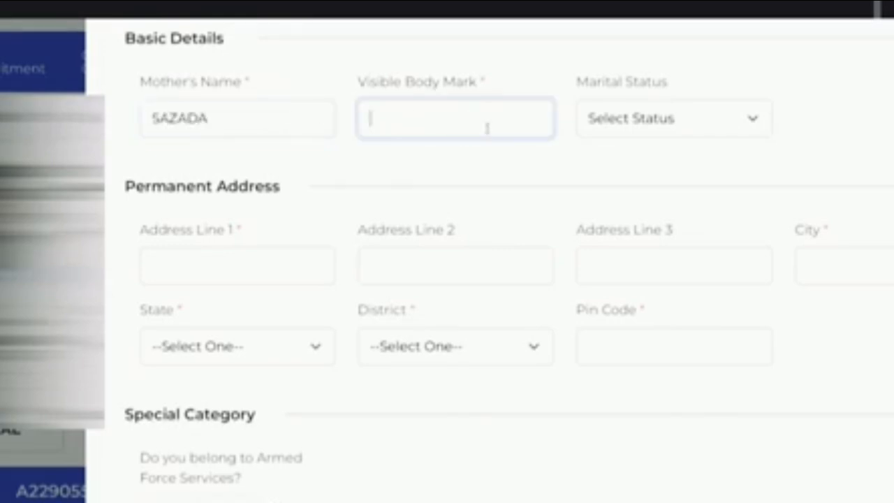
type("MOLE ONM")
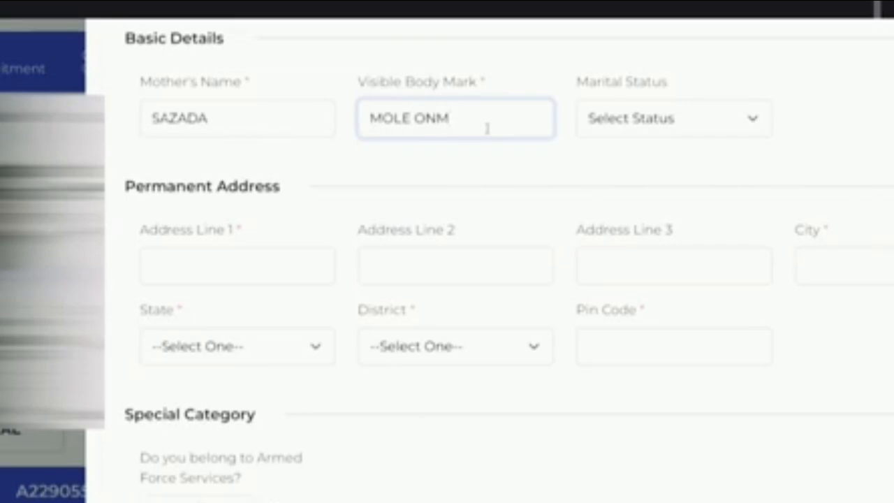
key("BackSpace")
type("MY RIGHT")
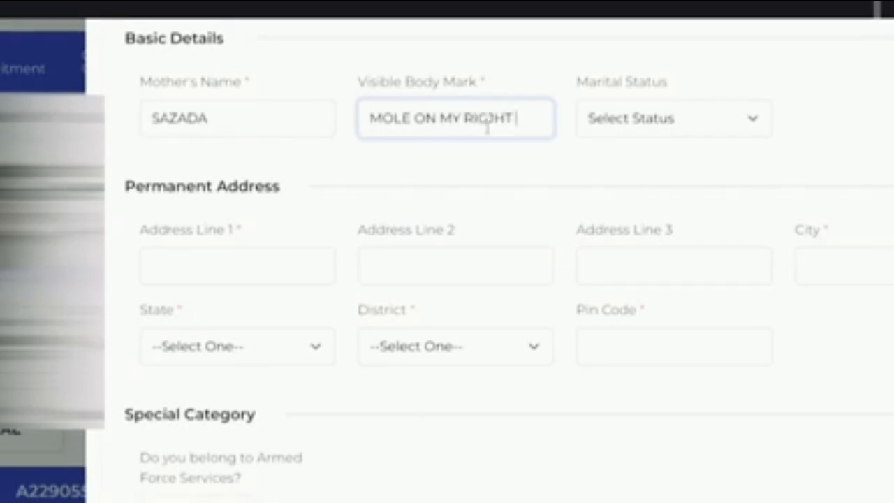
key("BackSpace")
key("BackSpace")
key("BackSpace")
type("HT CHICK")
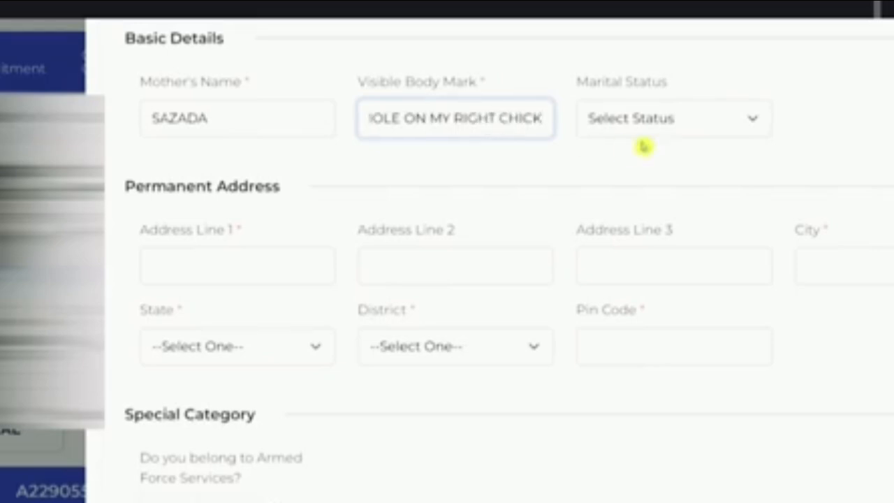
left_click(688, 122)
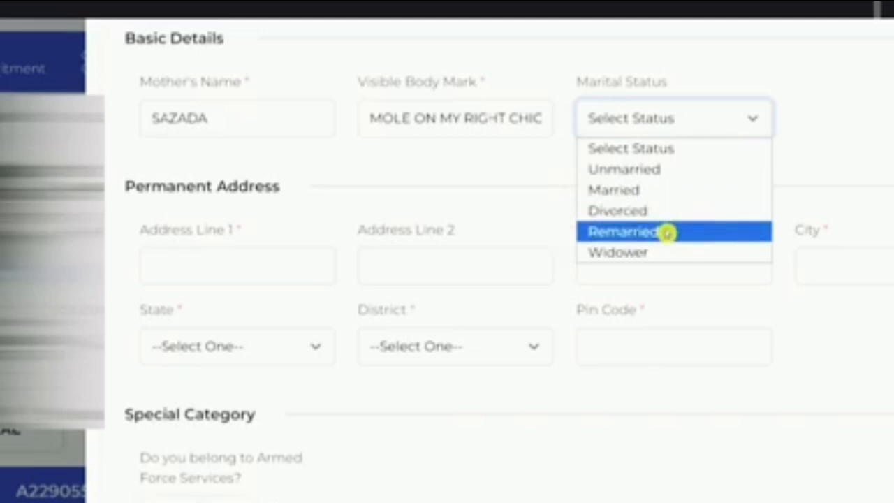
left_click(648, 176)
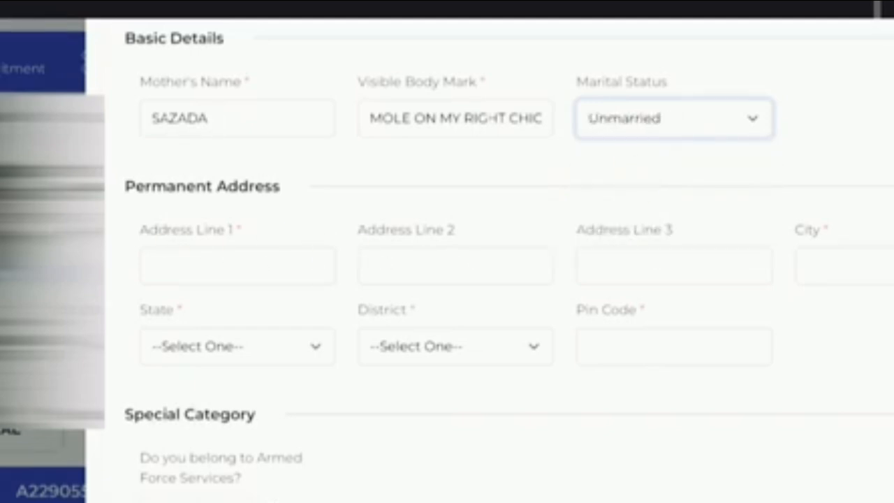
- Go through the permanent address lines and enter the city
scroll(447, 280, "down", 2)
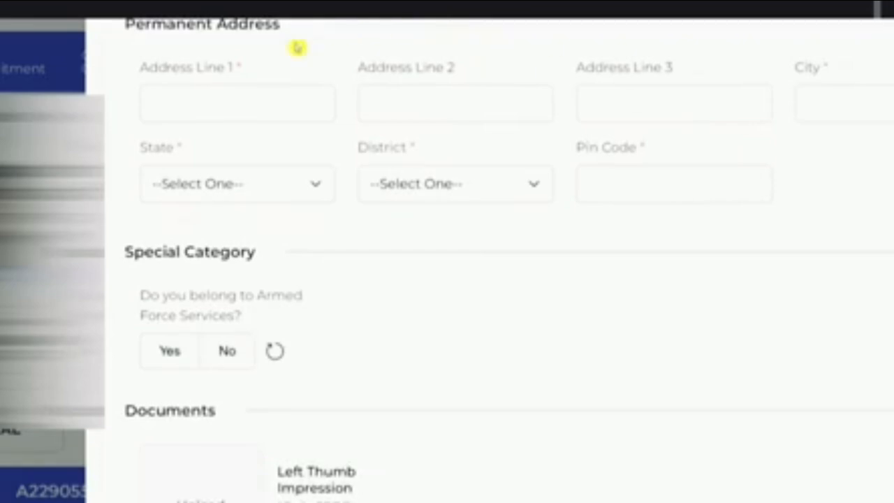
left_click(244, 95)
left_click(441, 98)
left_click(651, 104)
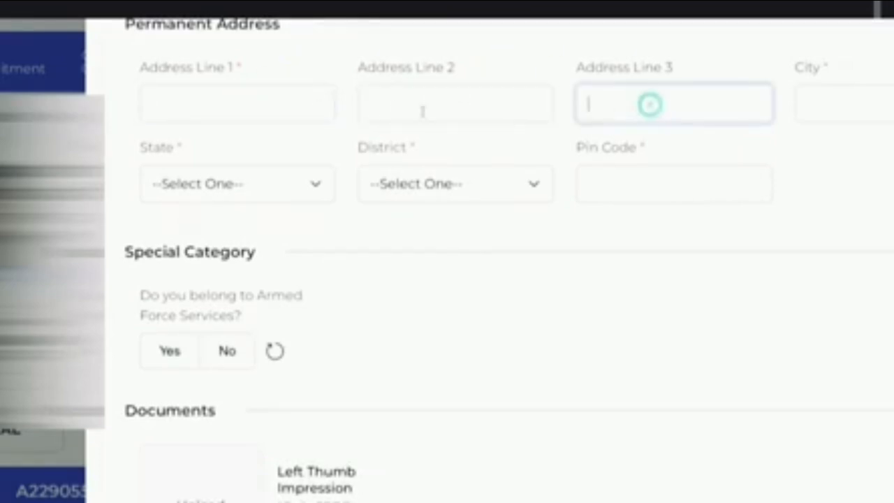
left_click(863, 100)
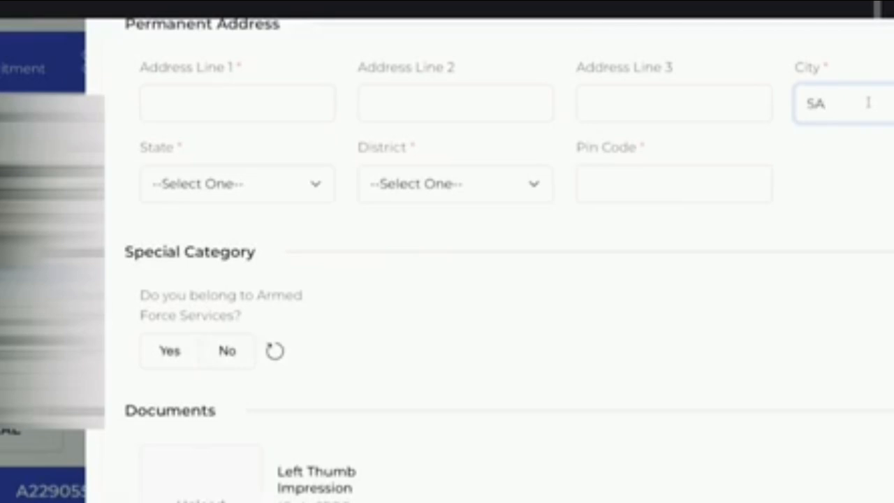
type("SAHARANPU")
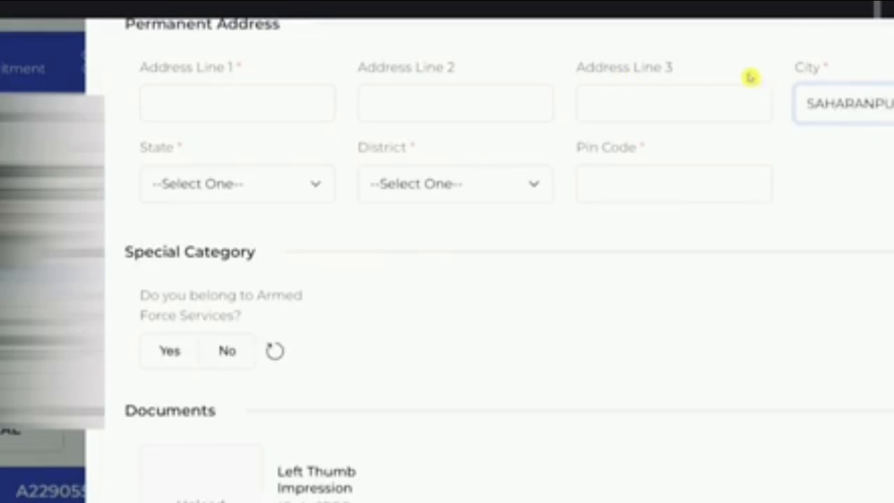
- Set the permanent address state to Uttar Pradesh and look through its district options
left_click(205, 193)
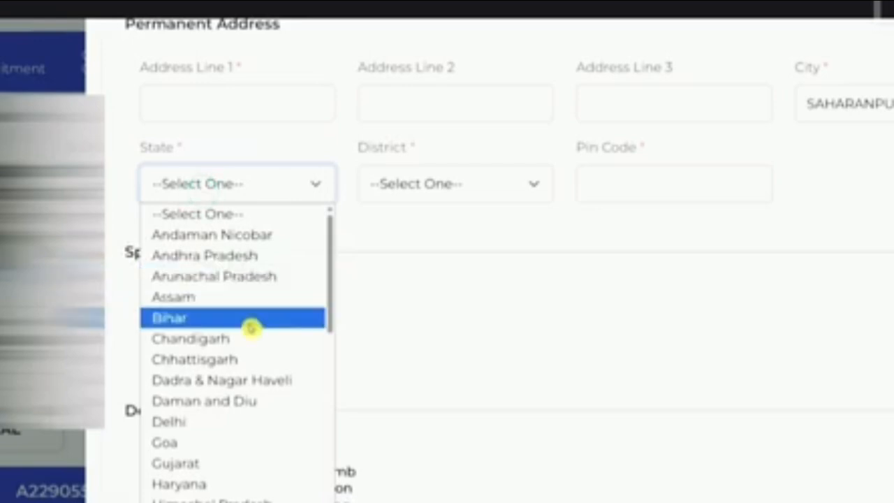
scroll(251, 330, "down", 5)
left_click(227, 469)
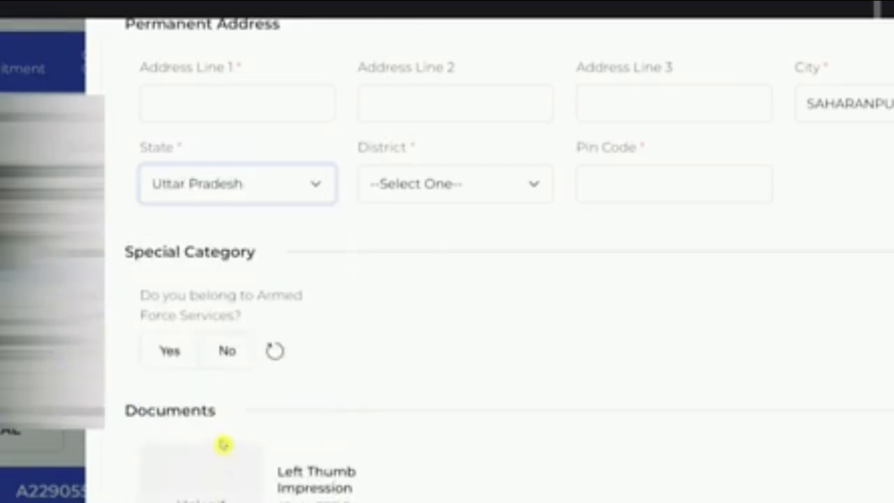
left_click(441, 201)
scroll(451, 267, "down", 10)
scroll(451, 268, "up", 10)
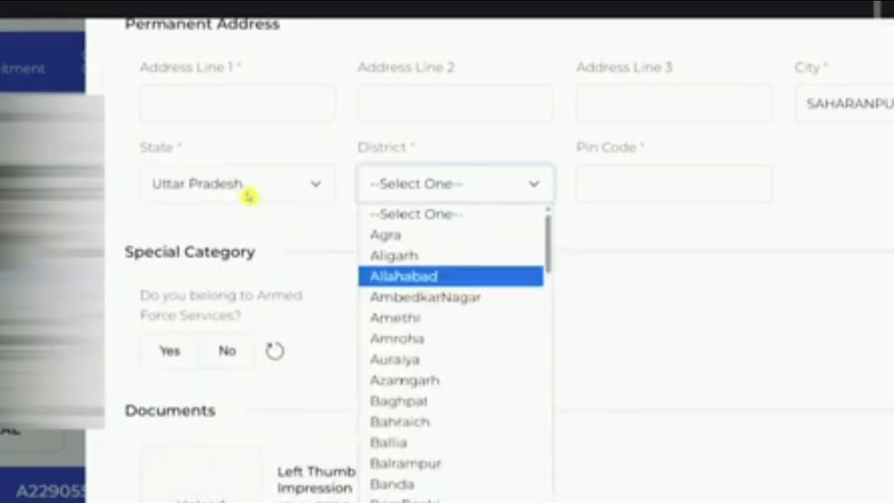
- Set the permanent address state to Rajasthan and the district to Ajmer, and activate the Pin Code field
left_click(241, 185)
key("r")
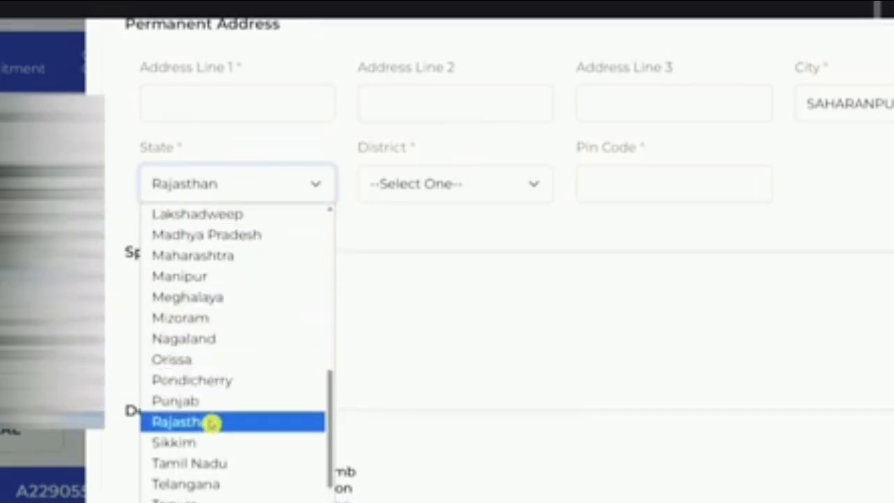
left_click(212, 422)
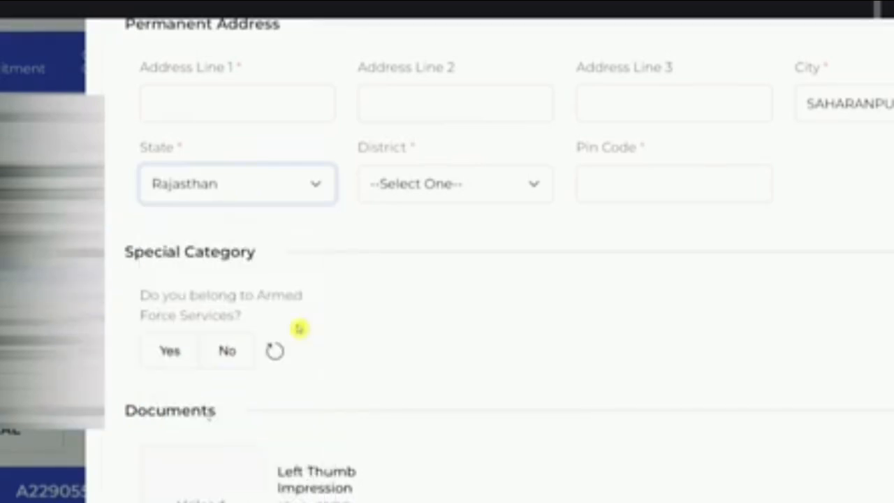
left_click(437, 186)
left_click(422, 237)
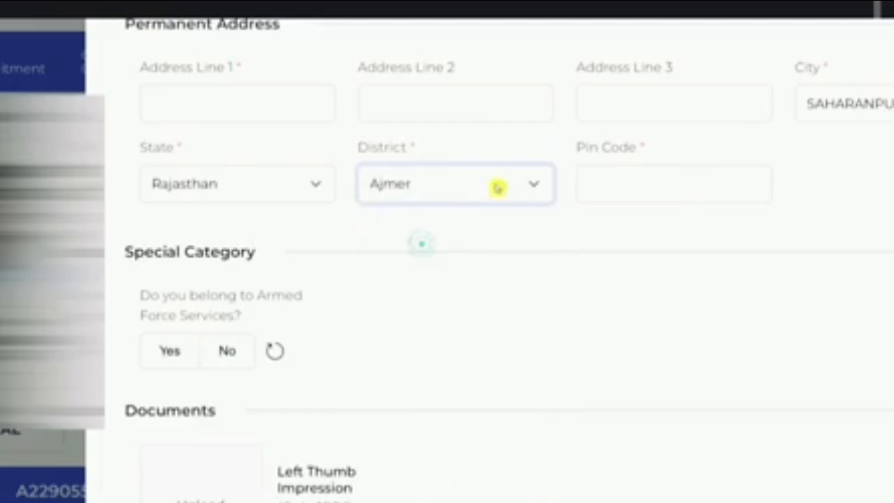
left_click(652, 181)
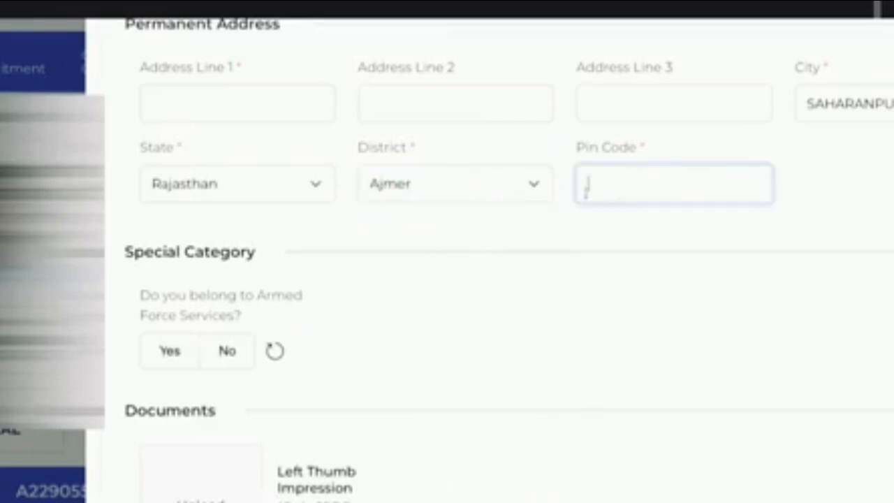
- Answer No to the Armed Force Services question and check the required file format for the Left Thumb Impression
scroll(439, 207, "down", 2)
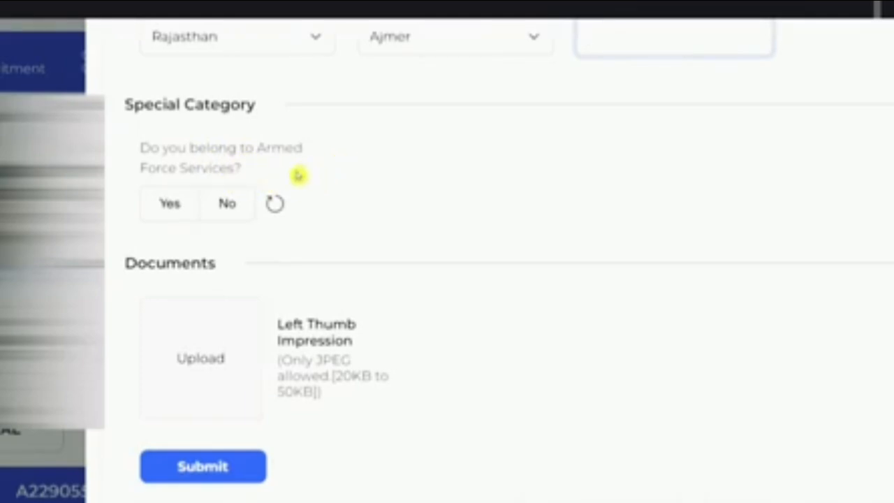
left_click(227, 205)
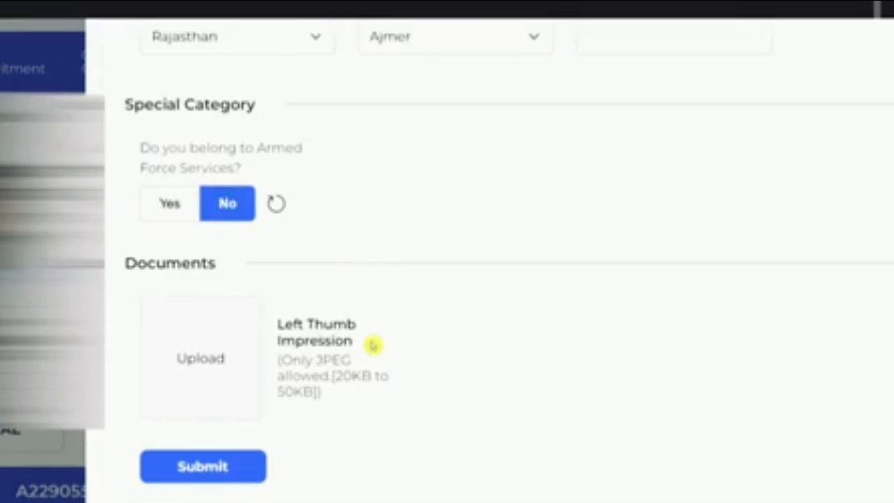
double_click(316, 360)
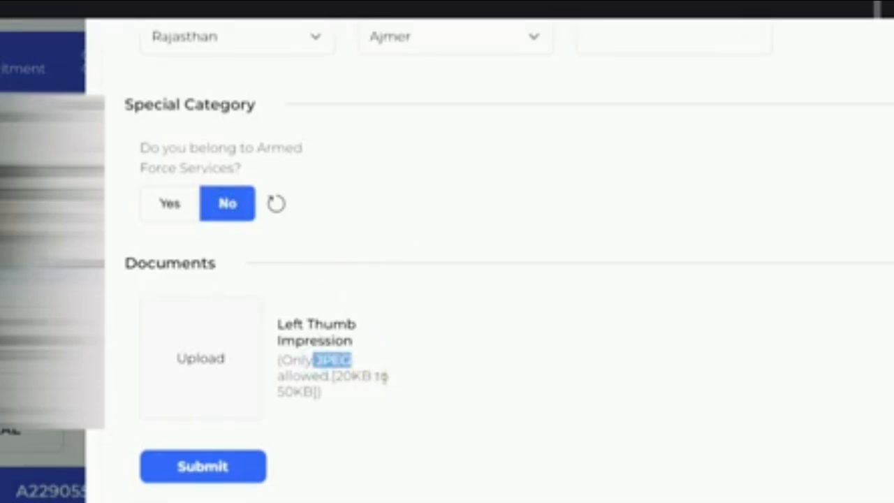
- Upload the Thumb_Impression image as the Left Thumb Impression
left_click(214, 357)
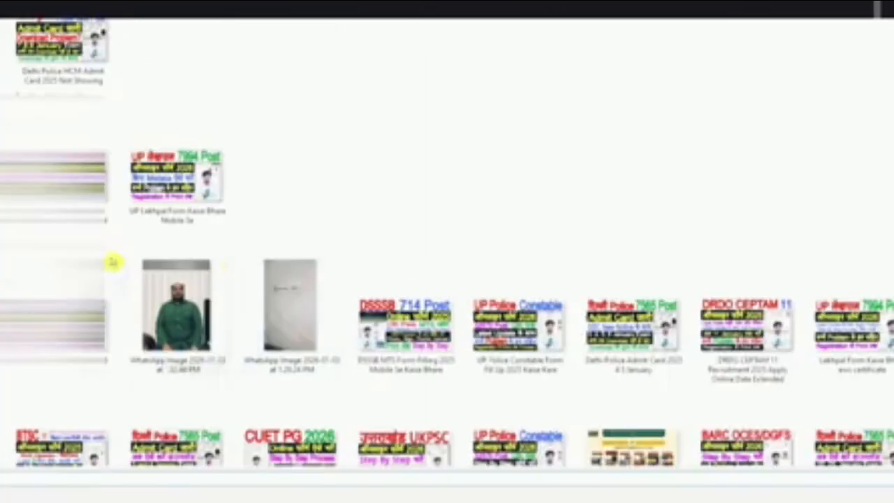
left_click(533, 242)
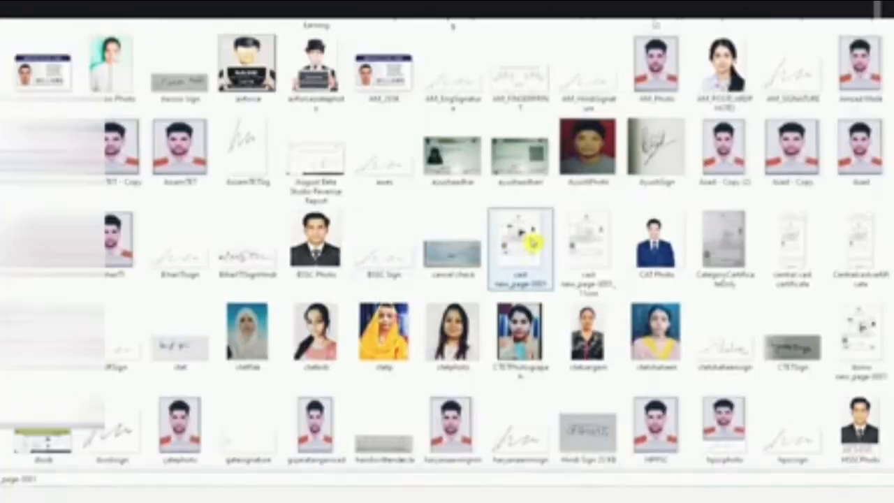
scroll(657, 246, "down", 10)
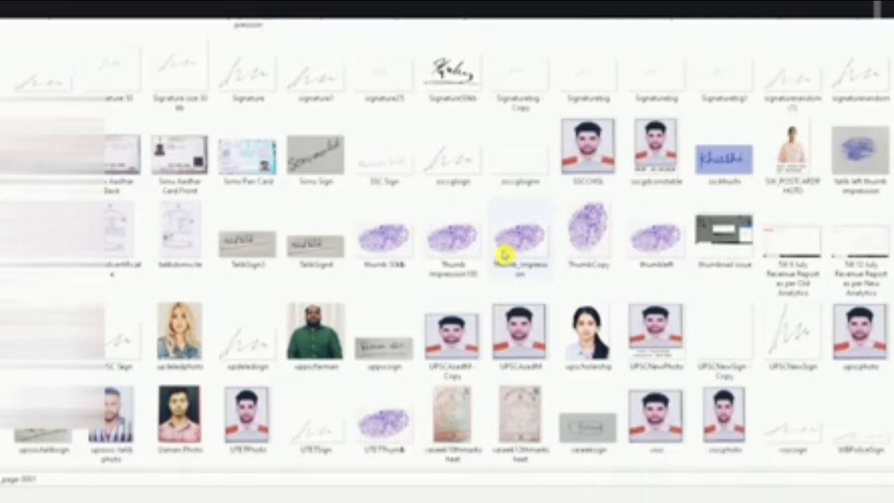
double_click(504, 255)
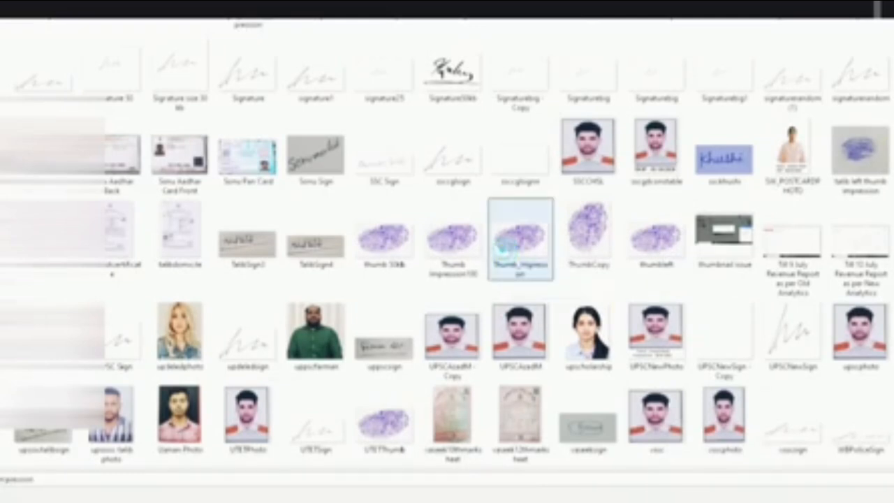
- Submit the additional OTR details, confirm that the changes are correct and update the profile
scroll(230, 373, "down", 5)
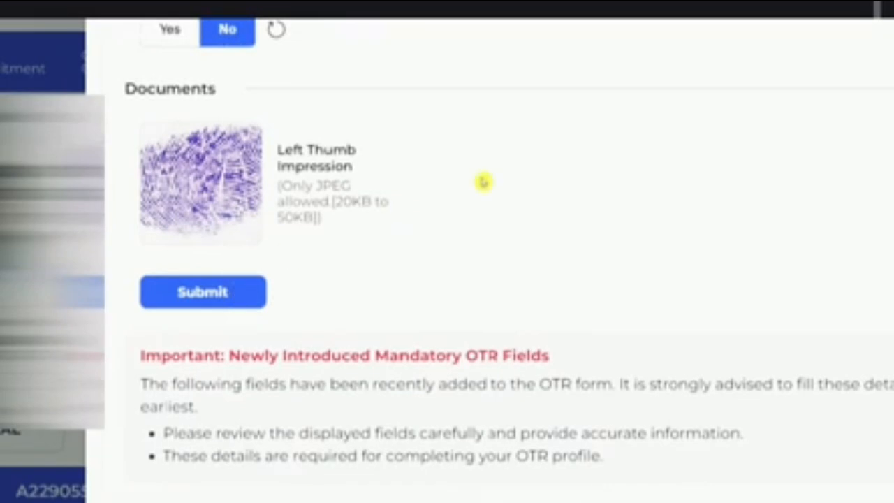
left_click(248, 297)
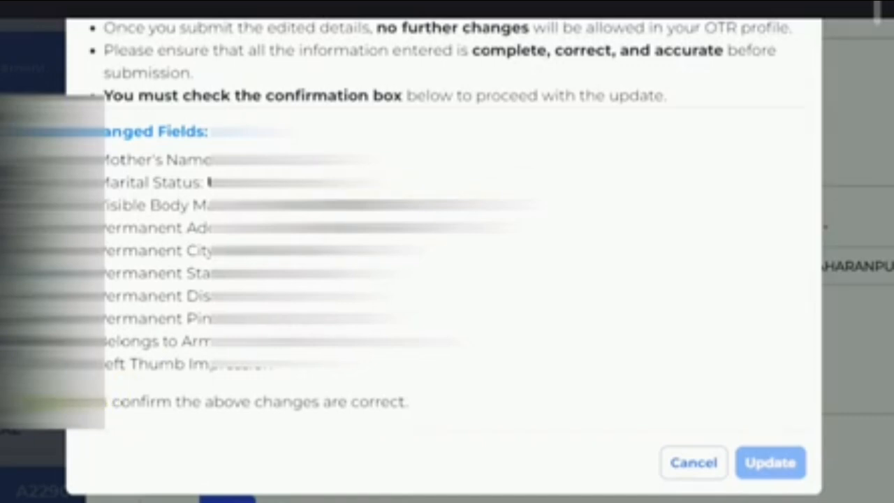
left_click(98, 402)
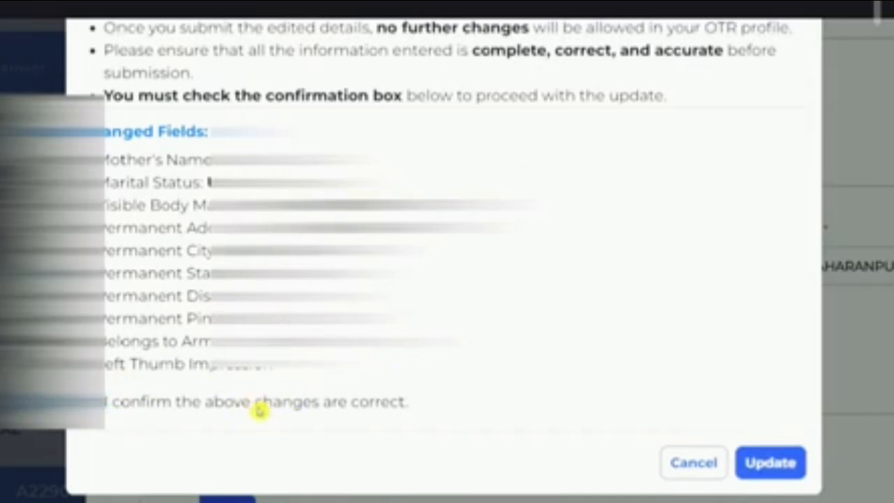
left_click(782, 463)
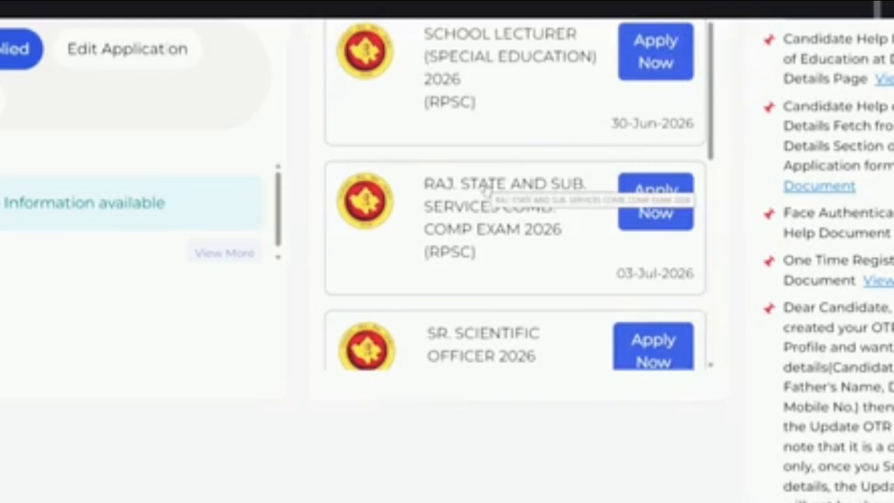
- Start an application for the Common Eligibility Test (Senior Secondary Level) - 2026 from the ongoing recruitments
scroll(503, 168, "down", 4)
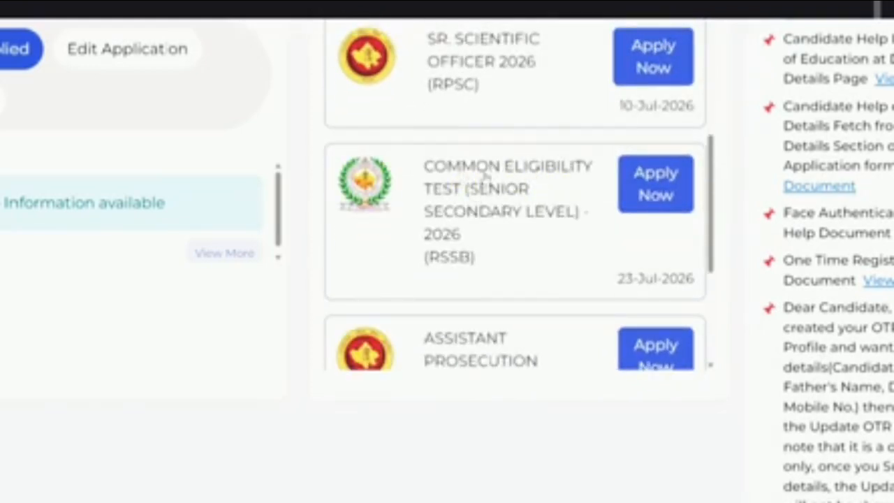
left_click(660, 197)
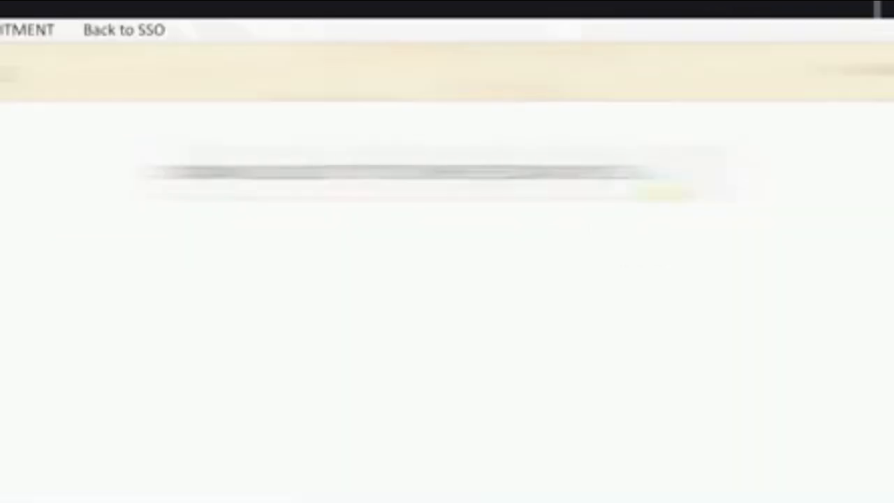